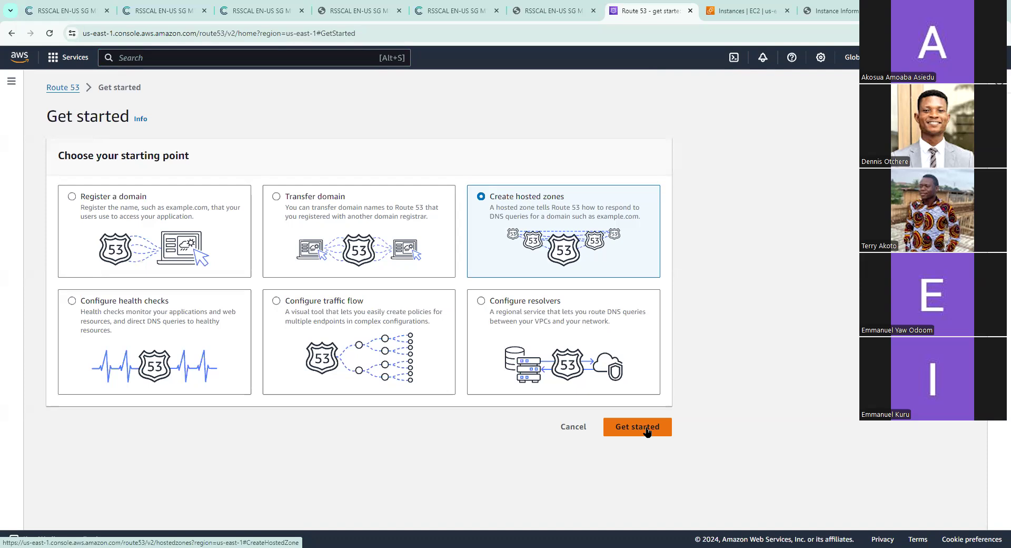
Start creating a hosted zone from the selected Route 53 starting point
click(647, 431)
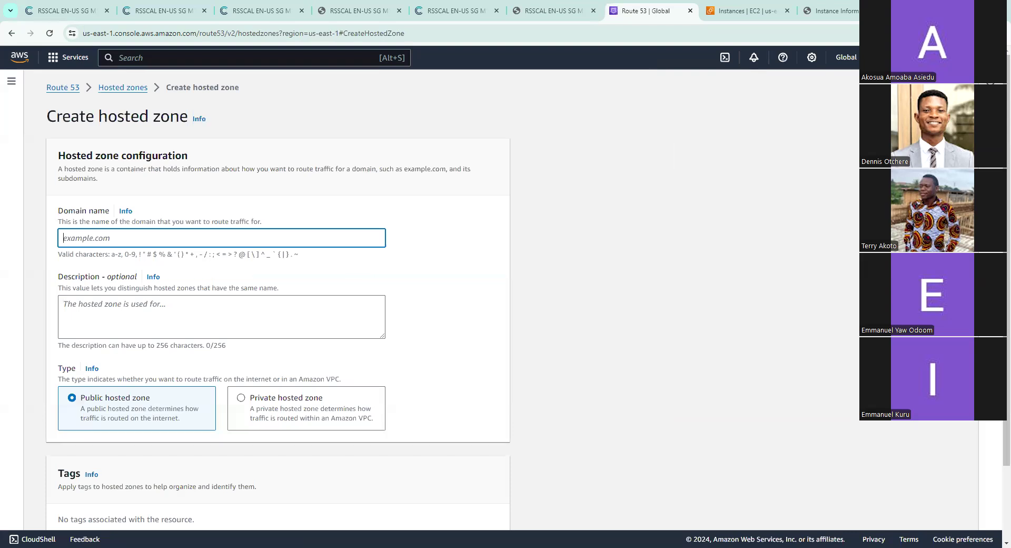
key(alt+Tab)
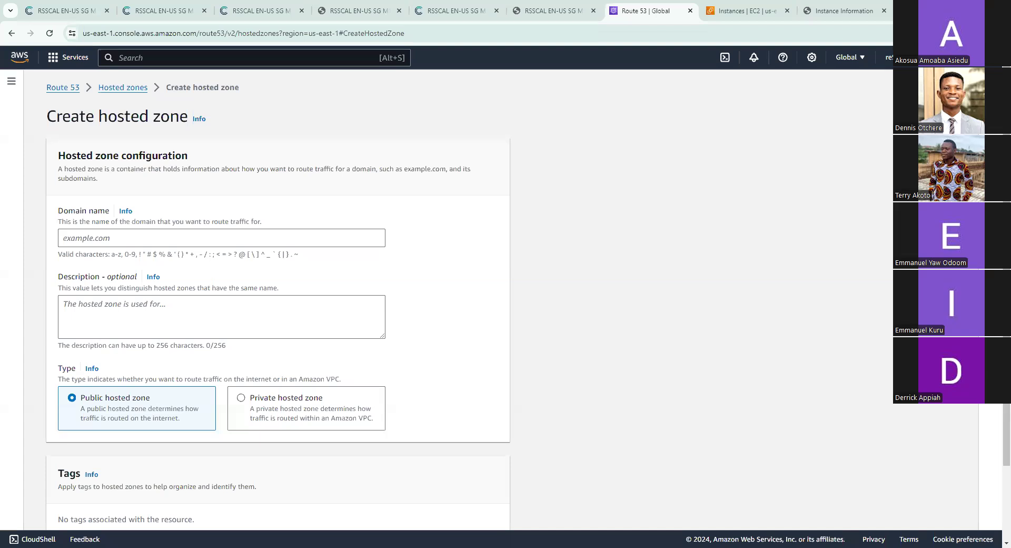
click(295, 232)
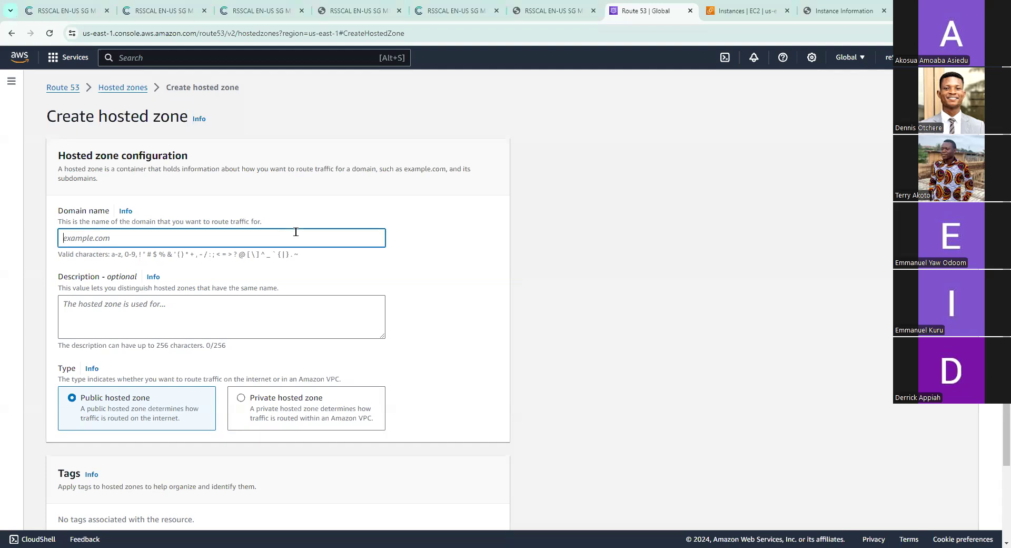
text(te53/v2/hostedzones?region=eu-north-1#/ListRecordSets/Z08730331YY1AOSMKY3F)
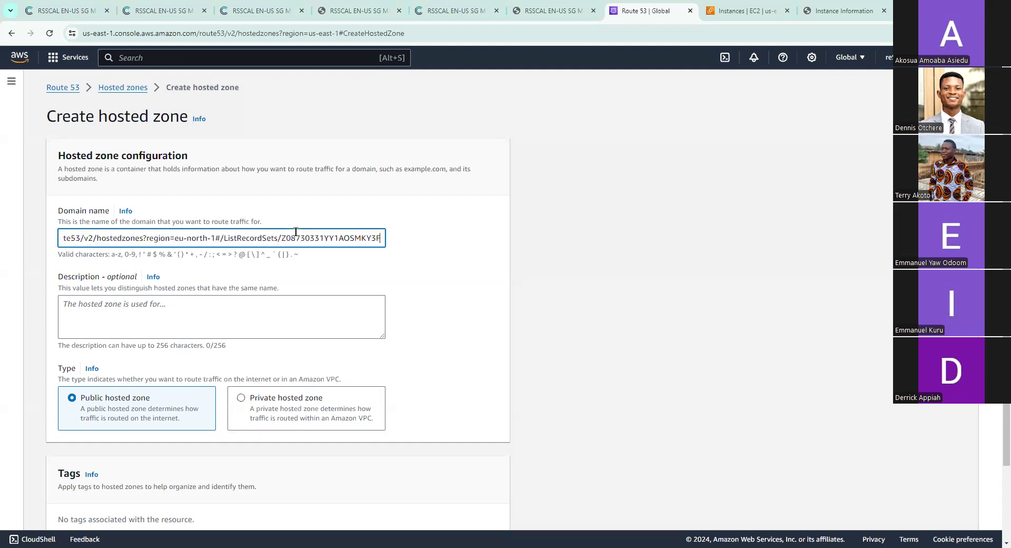
key(ctrl+shift+Left)
key(shift+Home)
key(BackSpace)
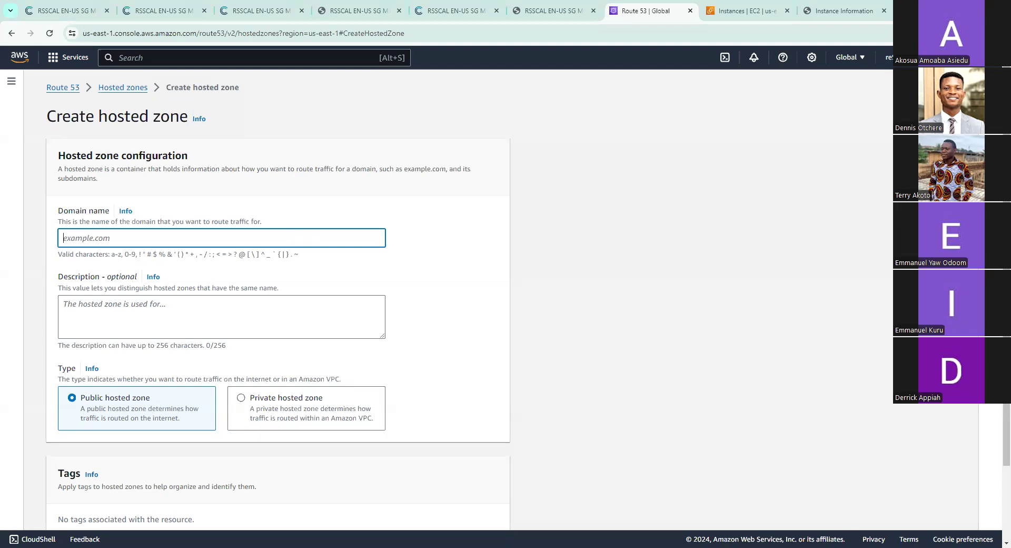
key(alt+Tab)
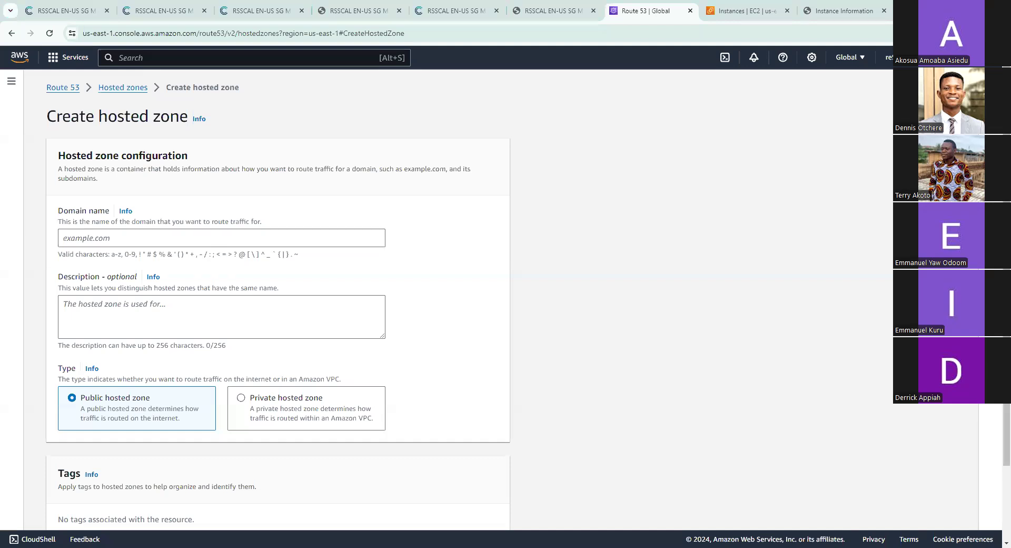
right_click(305, 234)
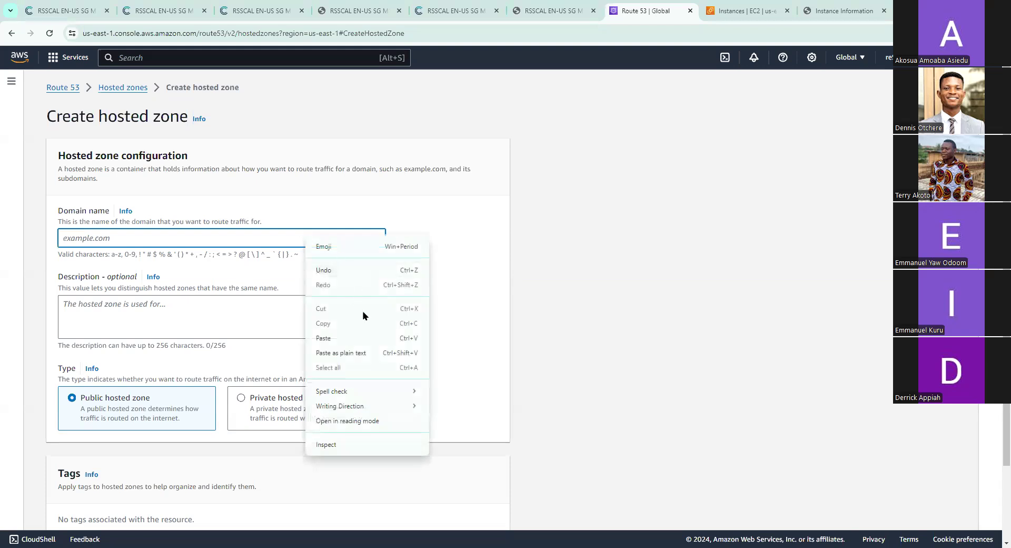
click(323, 337)
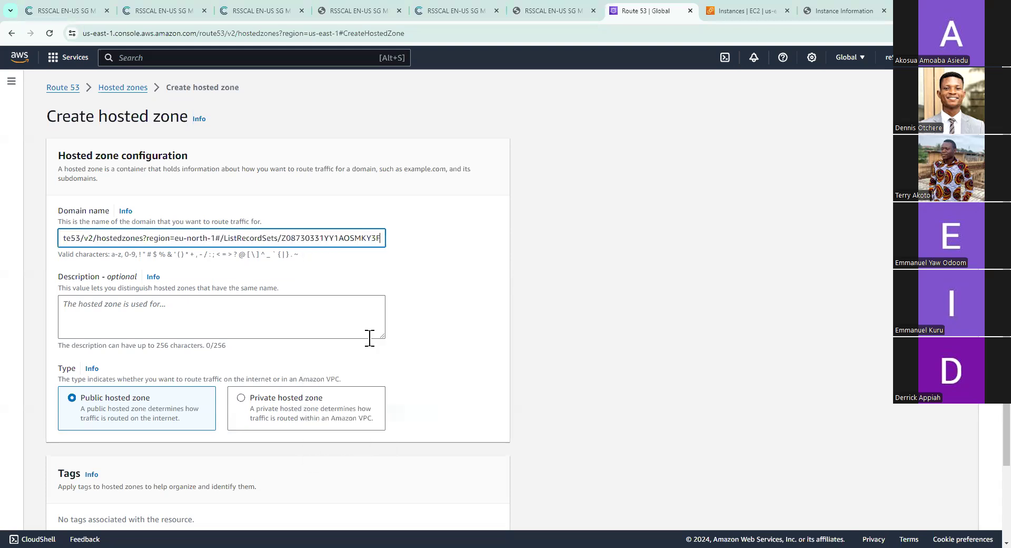
triple_click(298, 233)
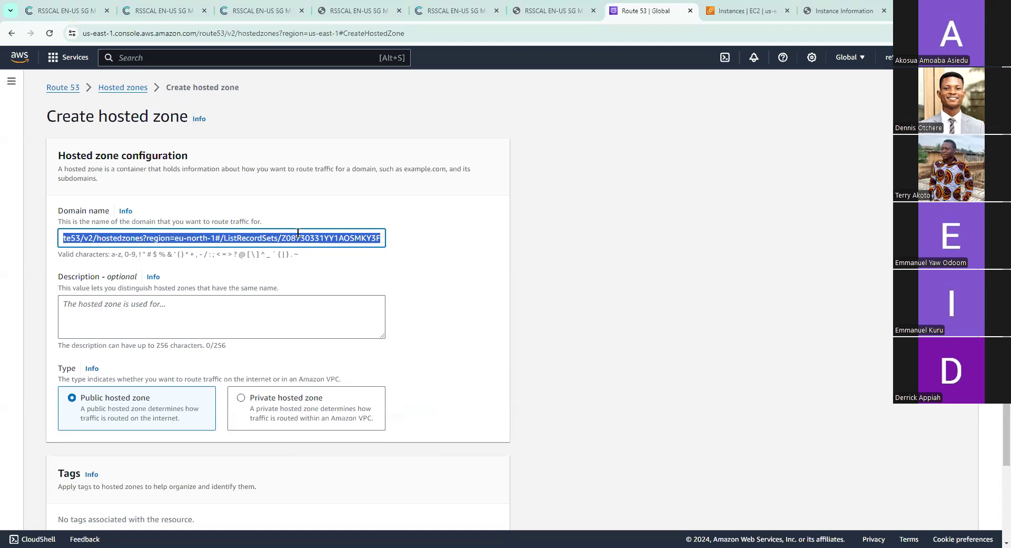
key(BackSpace)
Set the hosted zone's domain name to eyoghanatest.site
text(e)
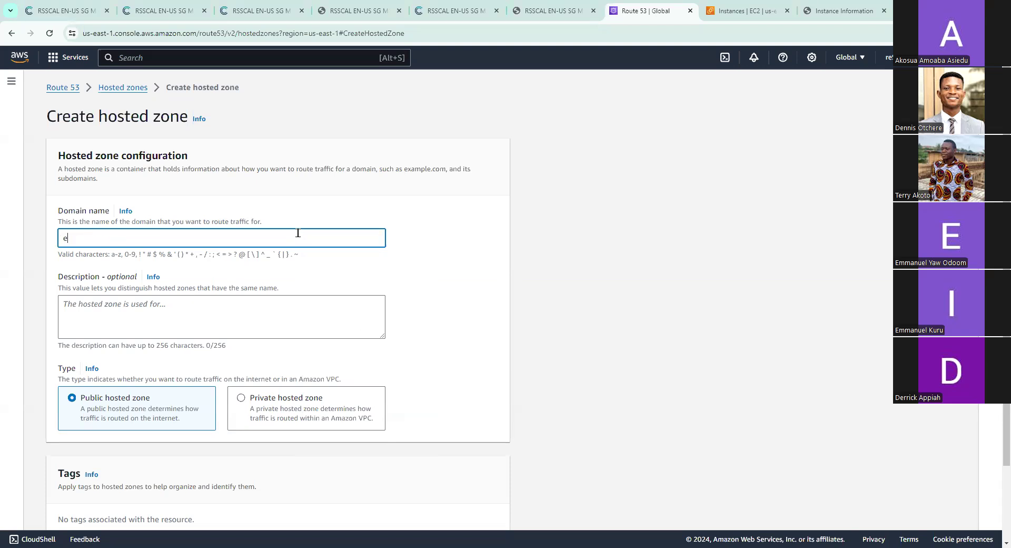
text(yoghanatest.site)
click(314, 379)
scroll(315, 380, down, 3)
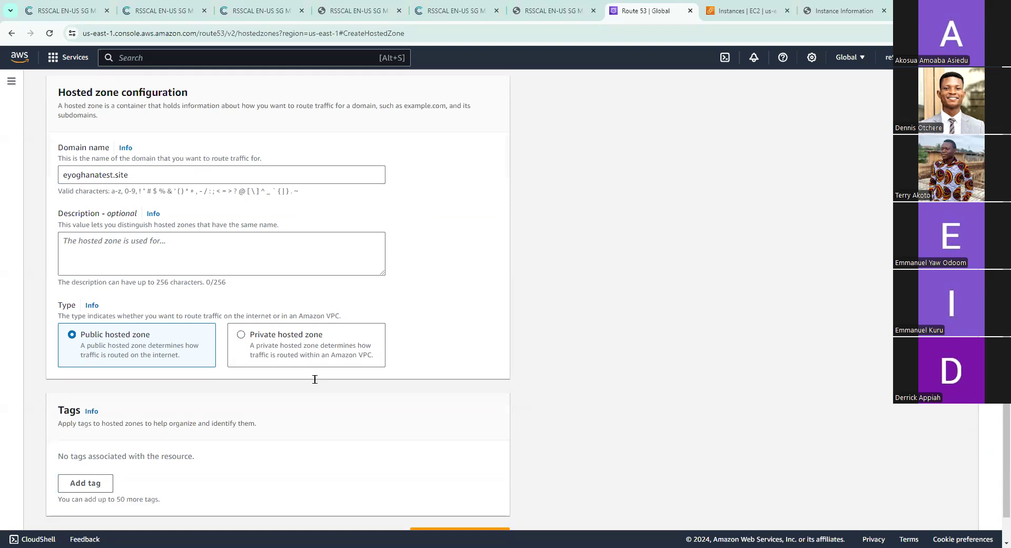
Enter "To an EC2 instance" as the hosted zone's description
click(240, 236)
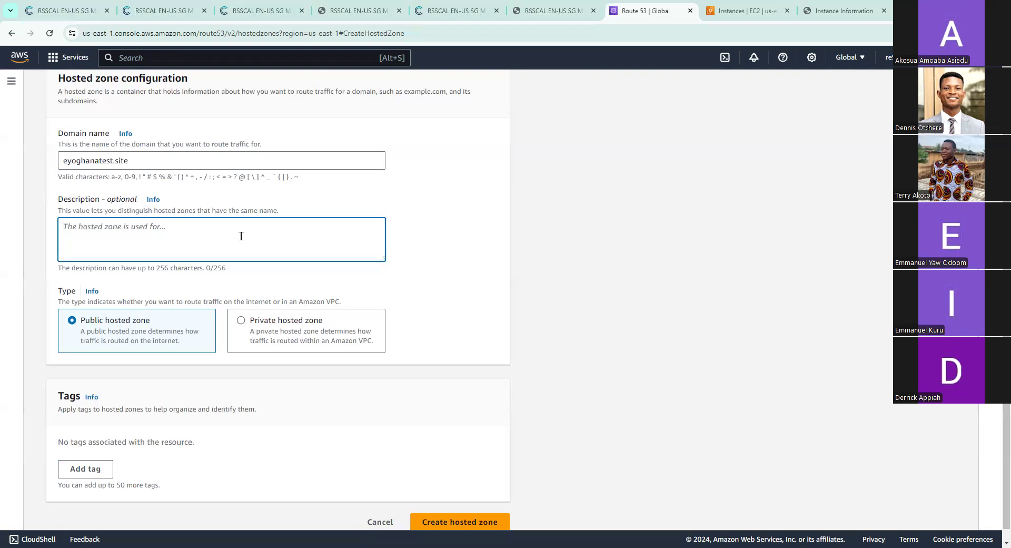
text(T)
text(on)
text( a)
text(n E)
text(C2 ins)
text(ta)
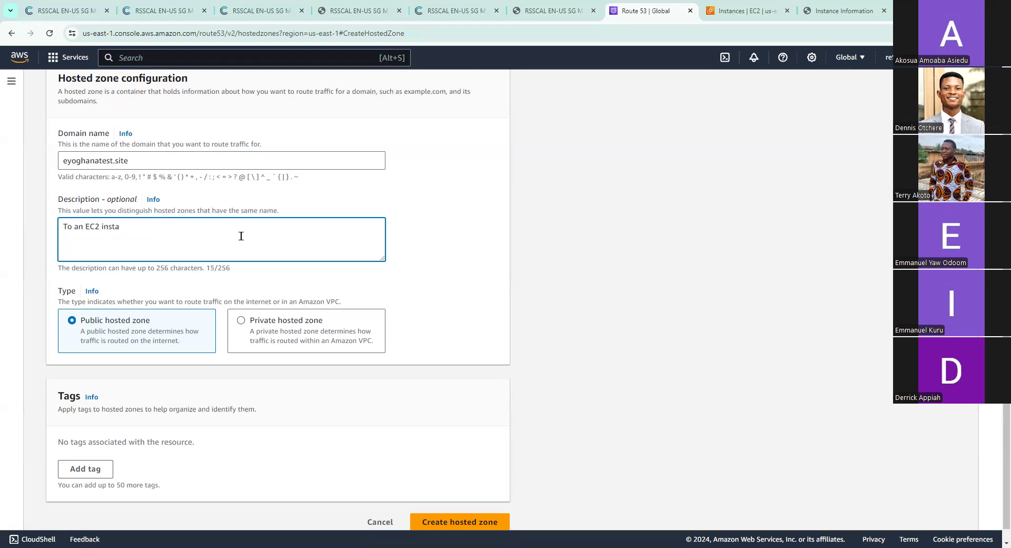
text(nce)
scroll(310, 270, down, 1)
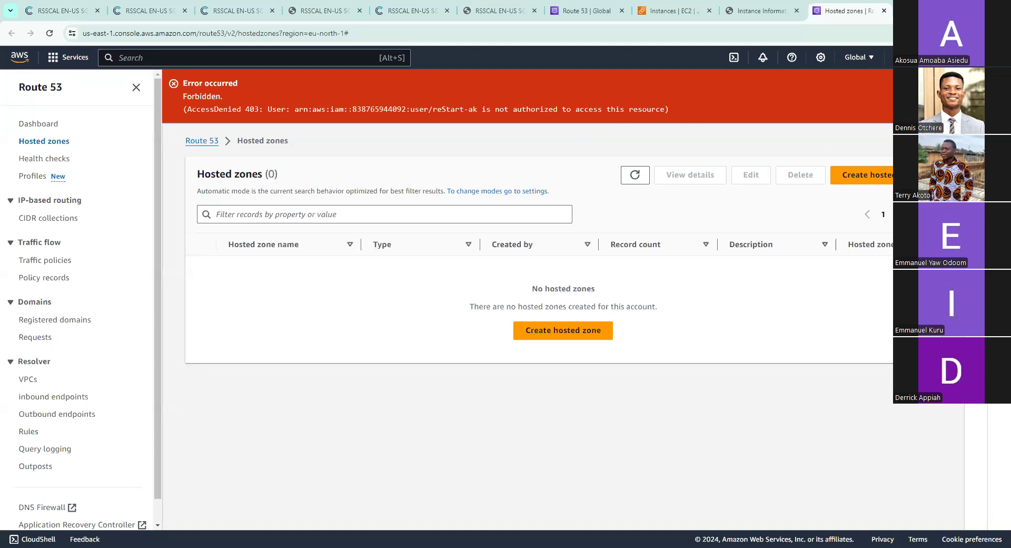
Close the extra Hosted zones page and return to the hosted zone form
click(883, 11)
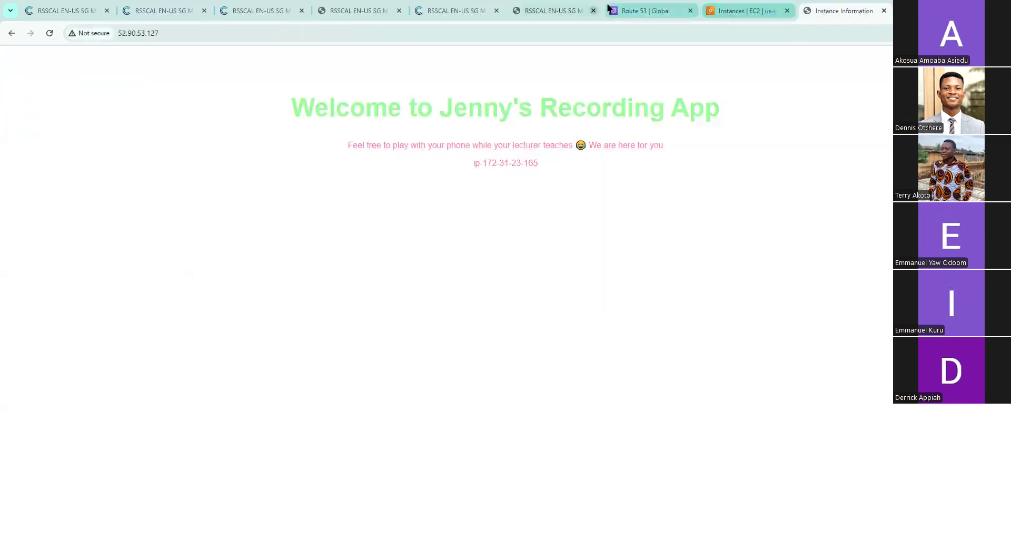
click(631, 10)
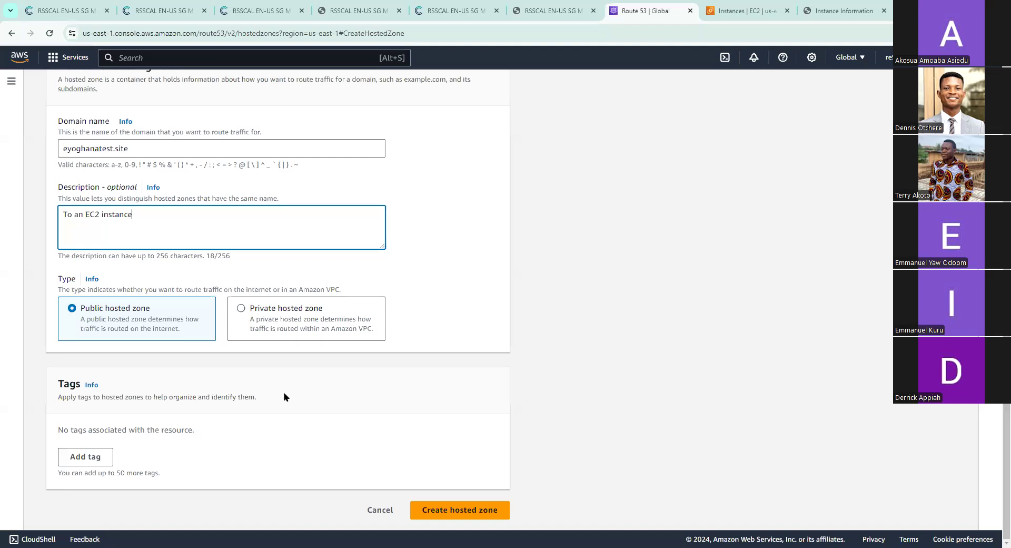
Review the hosted zone form and create the public hosted zone for eyoghanatest.site
scroll(279, 261, up, 1)
scroll(279, 262, up, 1)
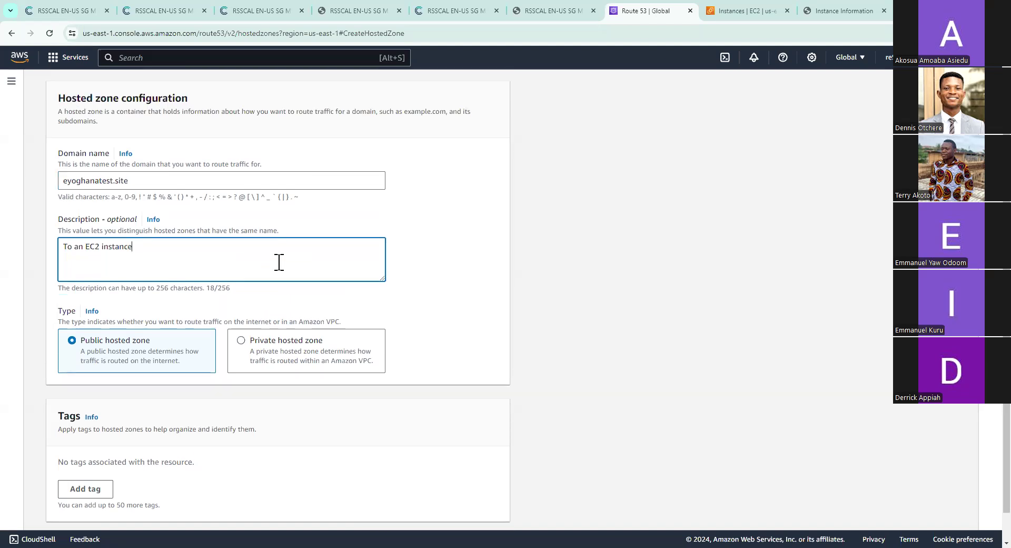
scroll(279, 262, down, 1)
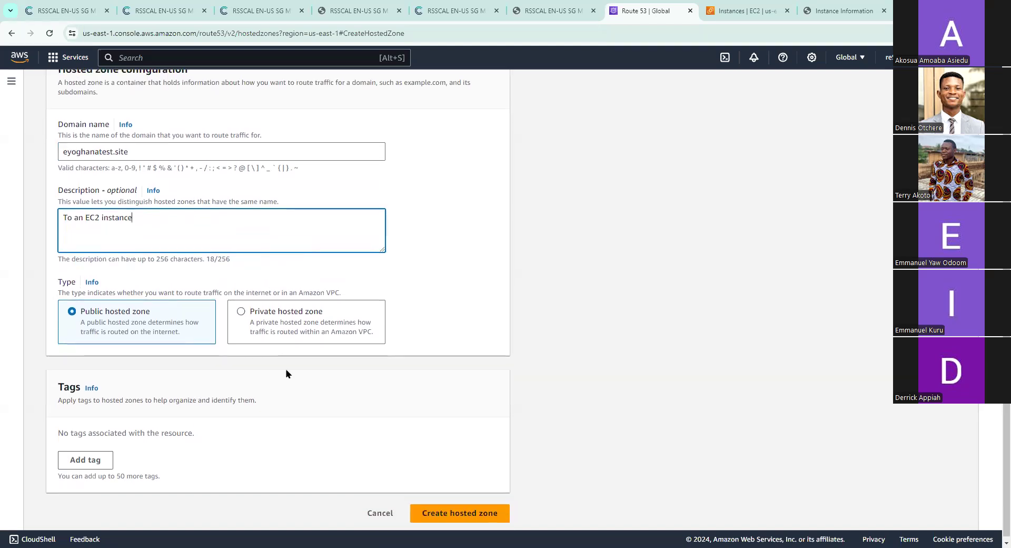
scroll(287, 374, down, 1)
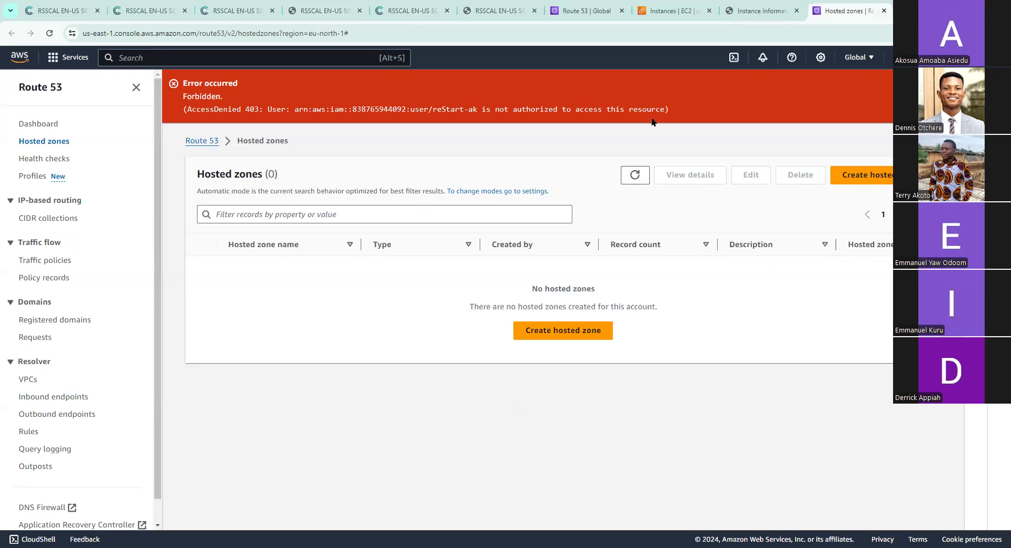
click(585, 10)
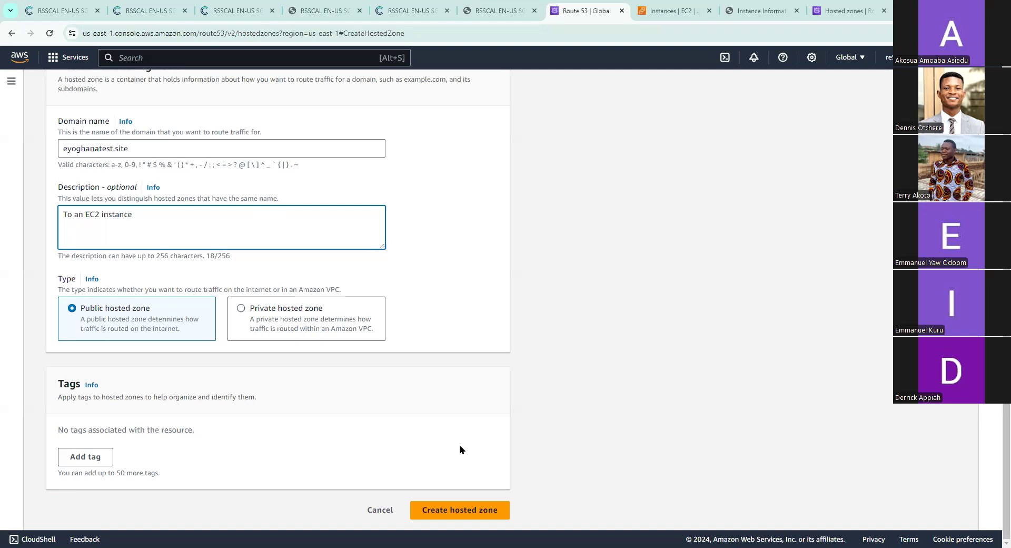
click(456, 512)
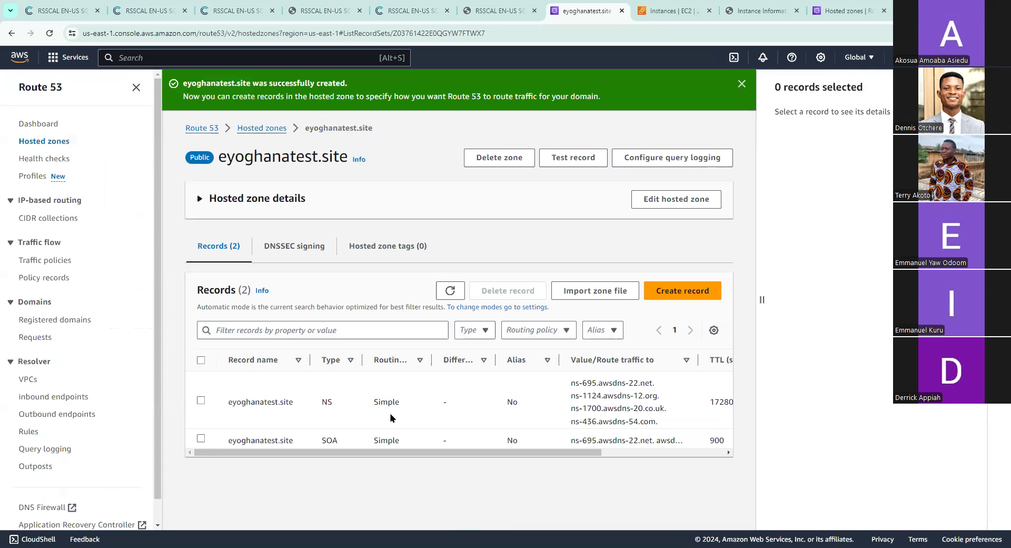
Start a new record in the eyoghanatest.site hosted zone and set its record name to ec2
scroll(470, 434, right, 1)
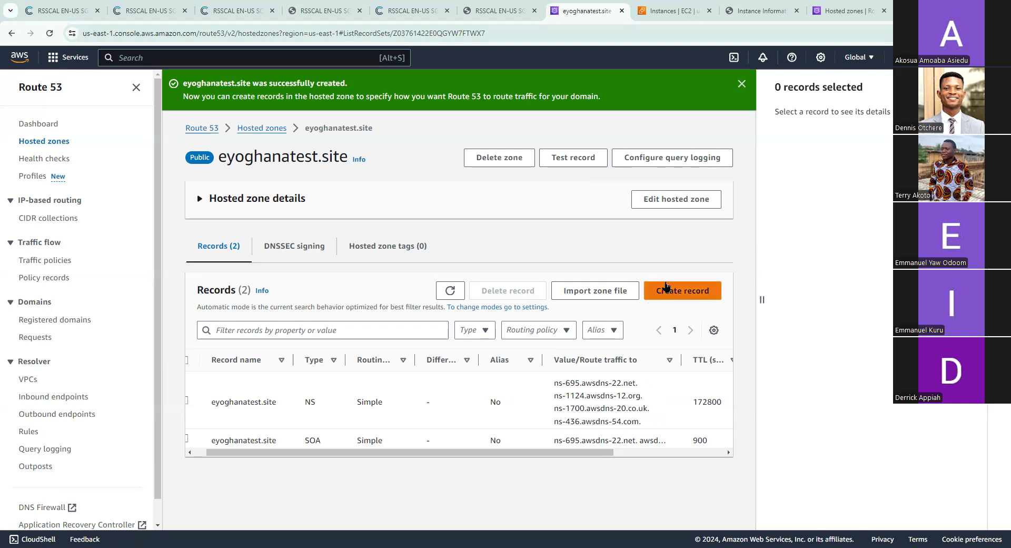
scroll(449, 432, left, 1)
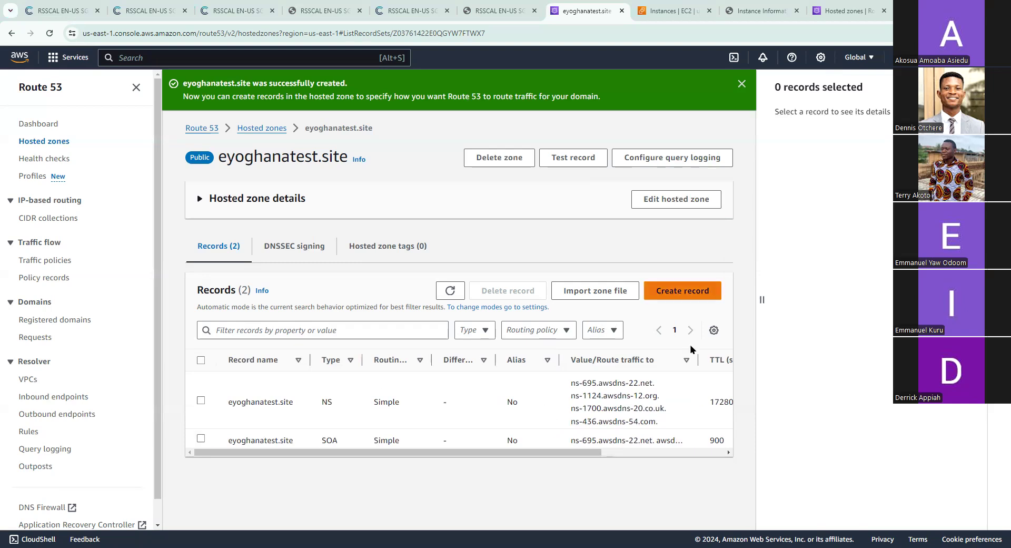
click(699, 296)
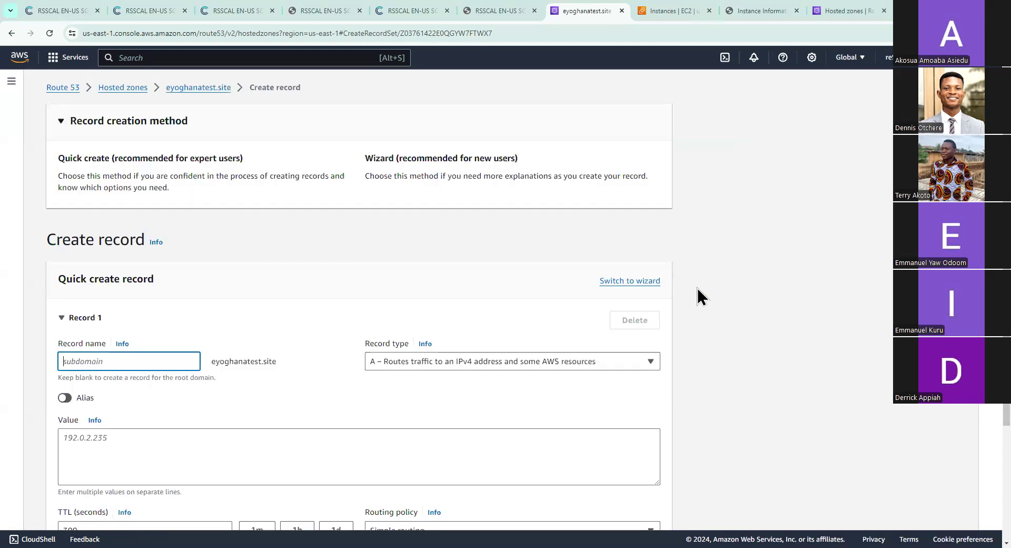
scroll(293, 318, down, 2)
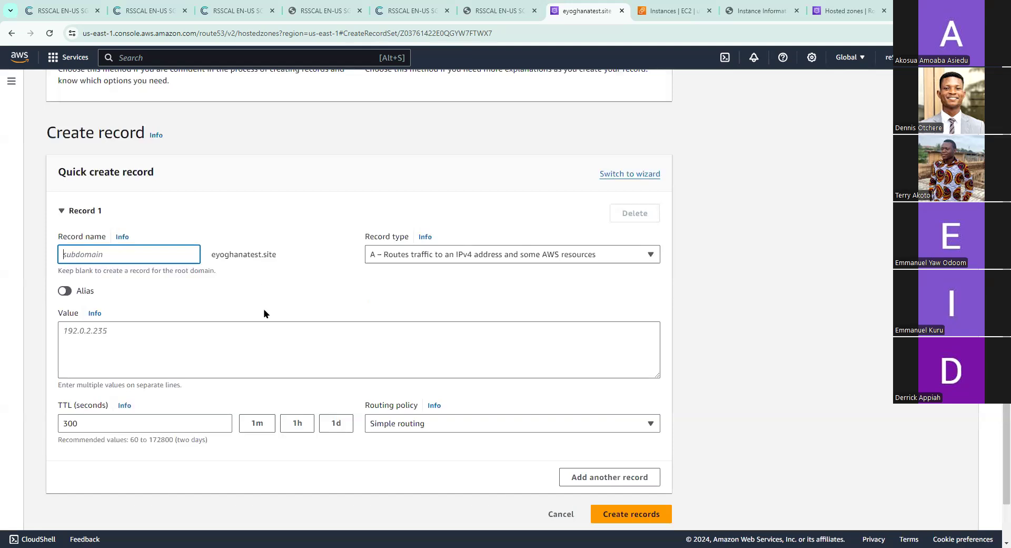
text(ec2)
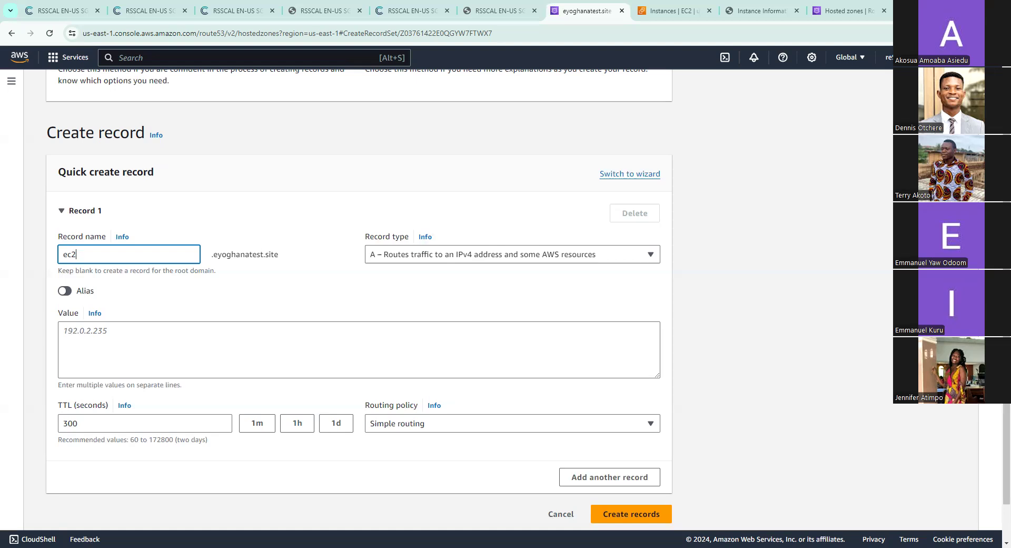
scroll(388, 416, up, 1)
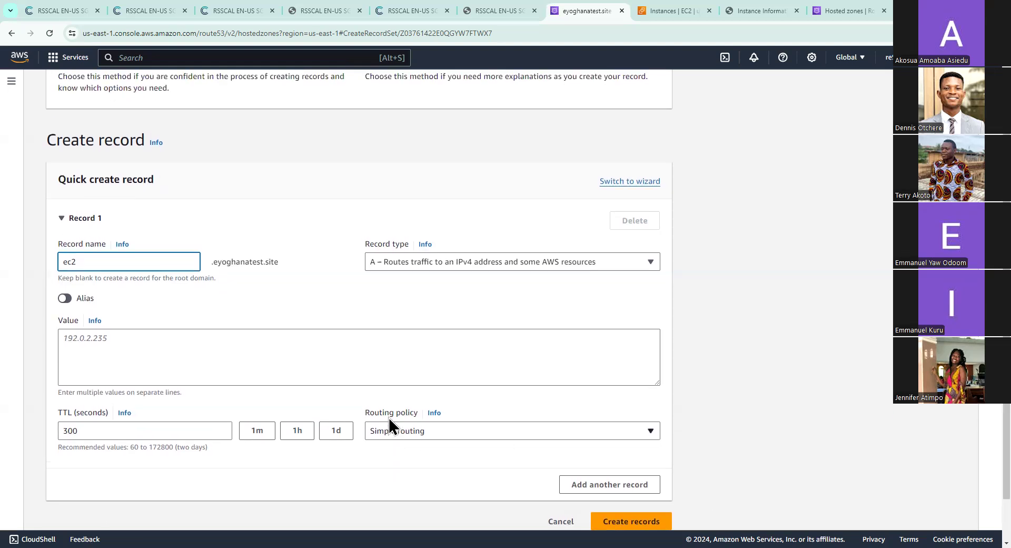
Copy the public IPv4 address of the running EC2 instance 31-05-morning
click(347, 351)
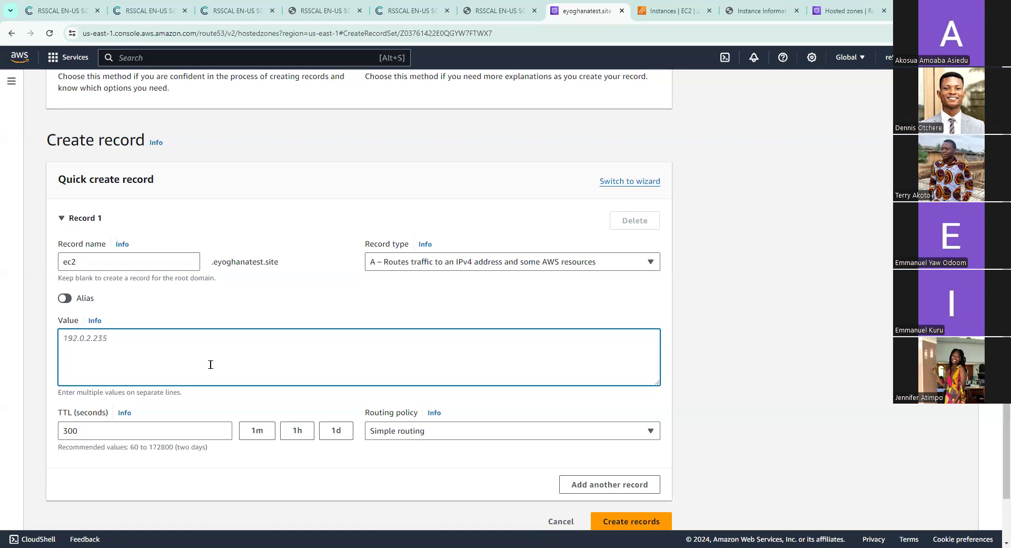
click(657, 19)
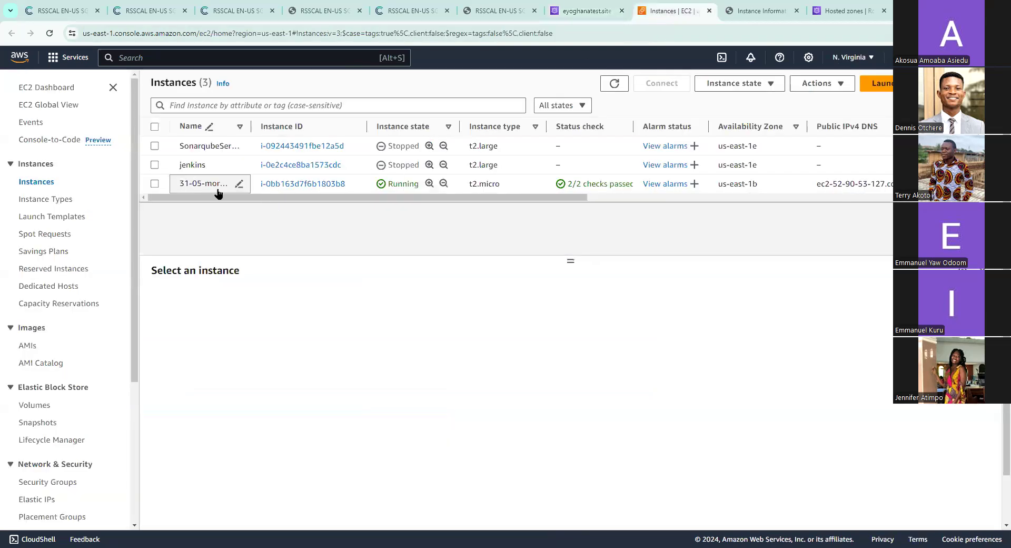
click(154, 184)
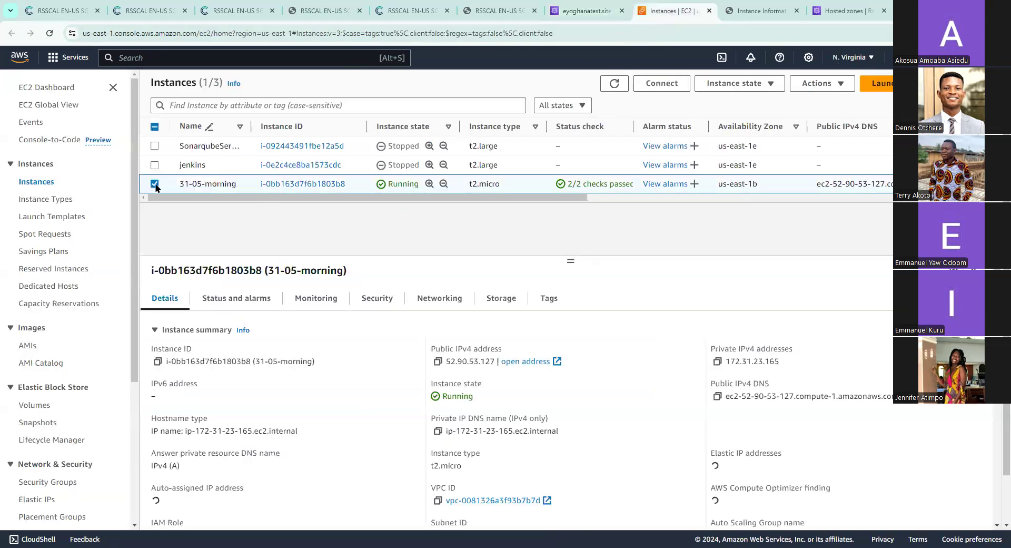
click(439, 362)
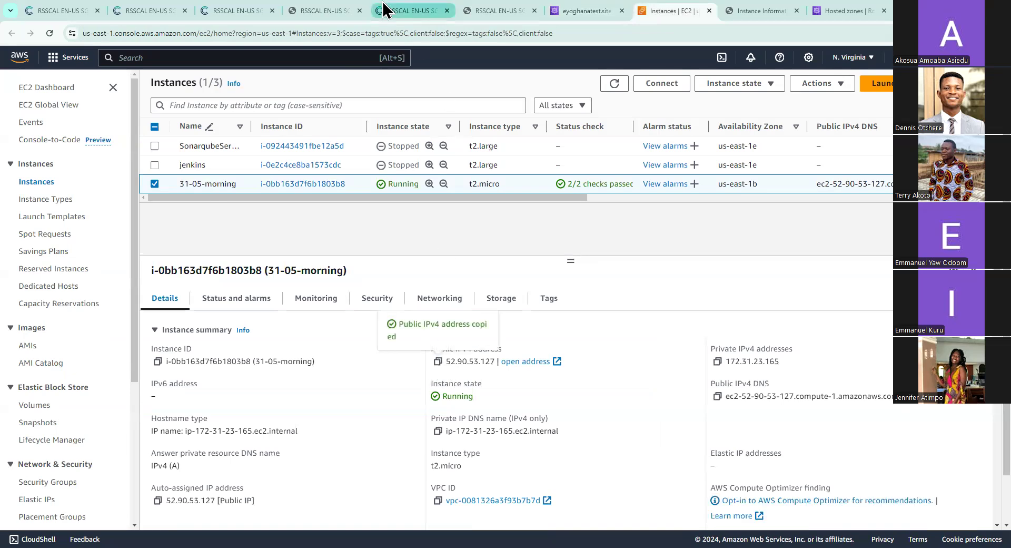
Return to the Route 53 record form and paste 52.90.53.127 as the ec2 record's value
click(384, 11)
click(333, 9)
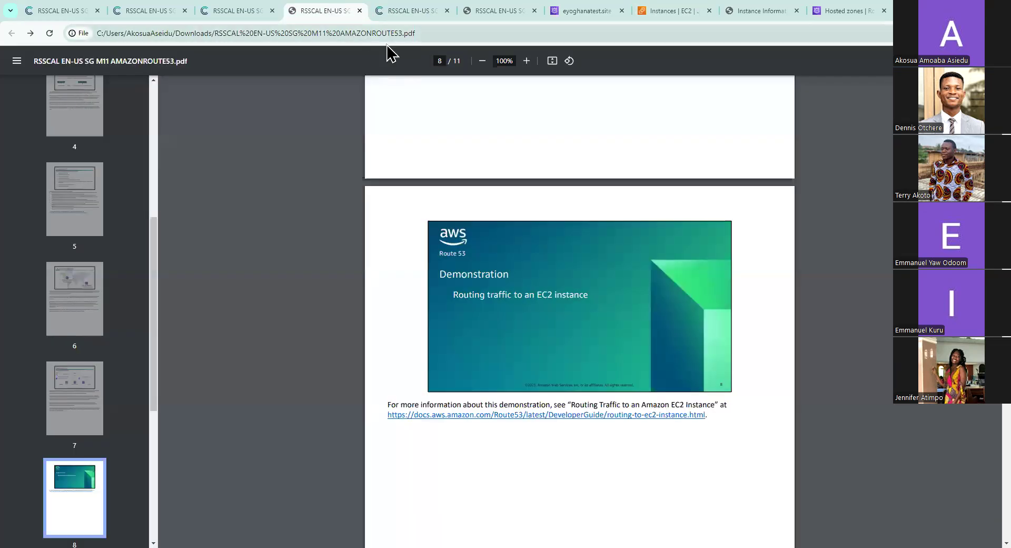
click(584, 11)
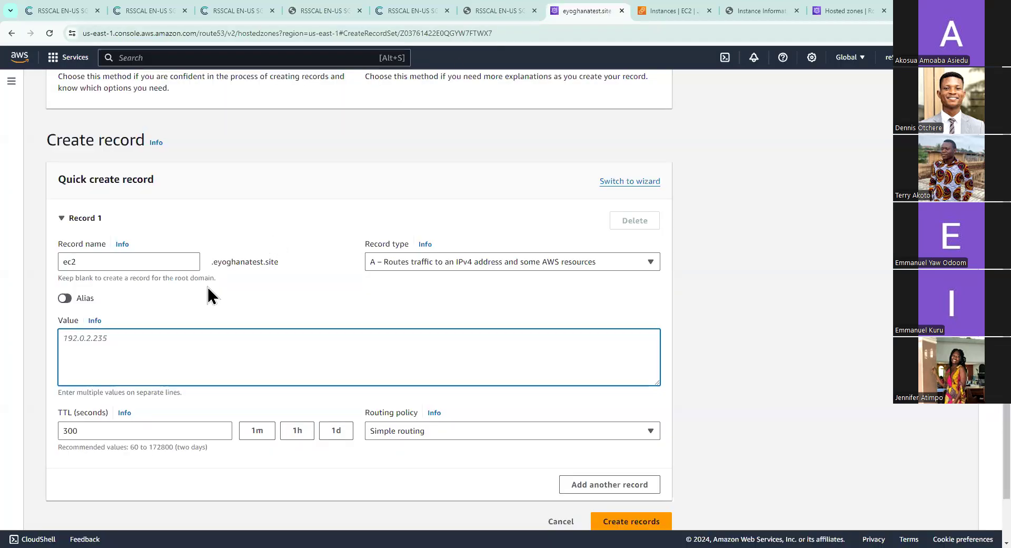
right_click(166, 329)
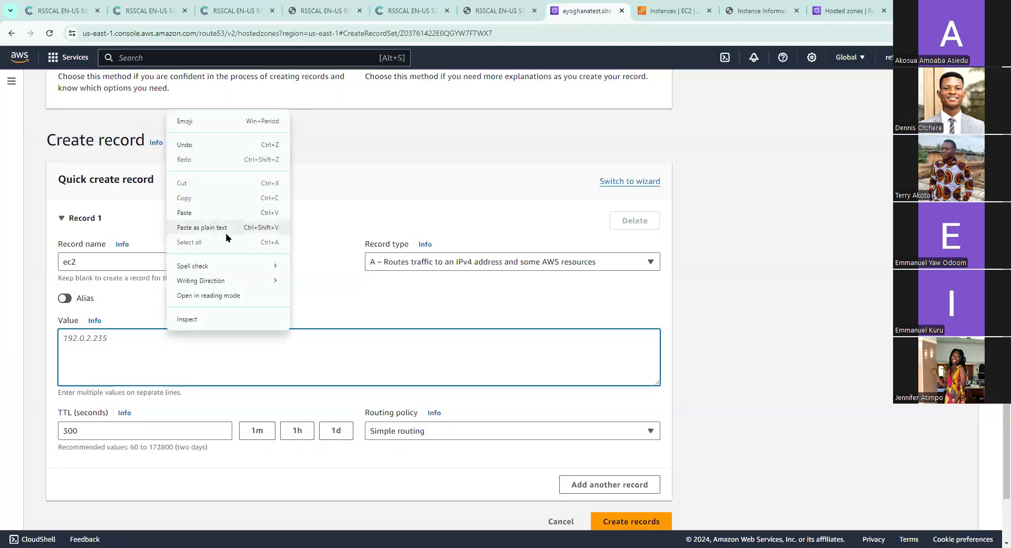
click(228, 210)
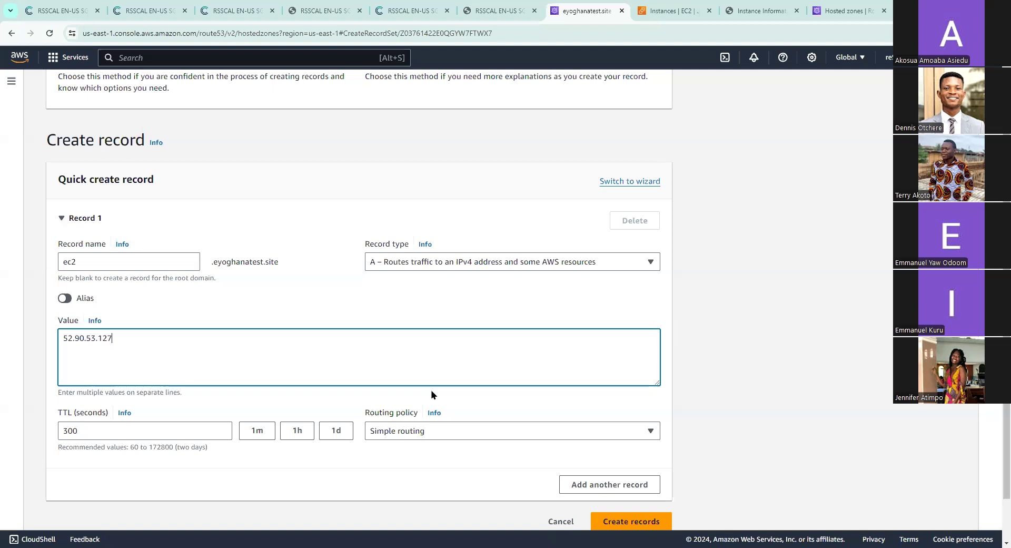
Set the ec2 record's TTL to 60 seconds and create the record
scroll(432, 395, down, 1)
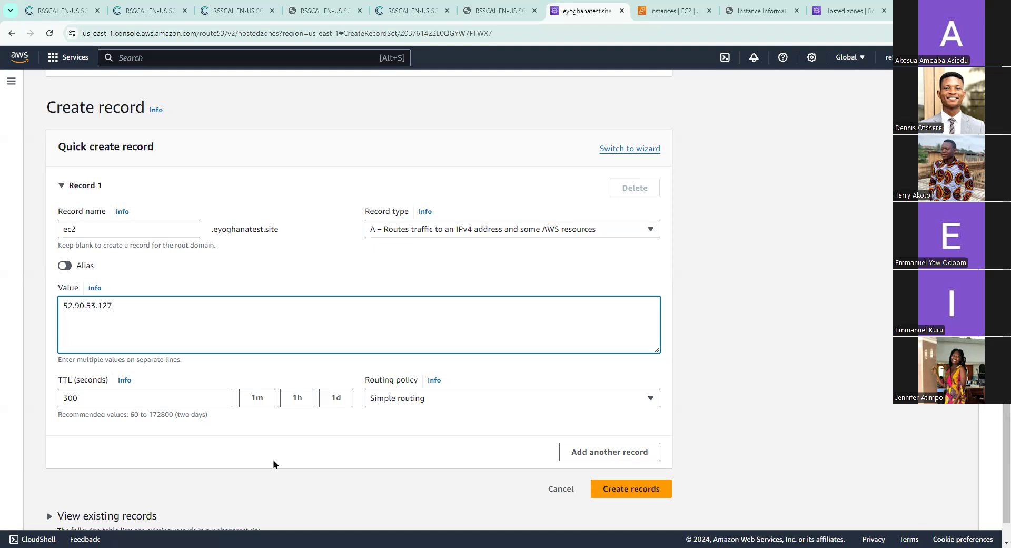
double_click(163, 395)
text(6)
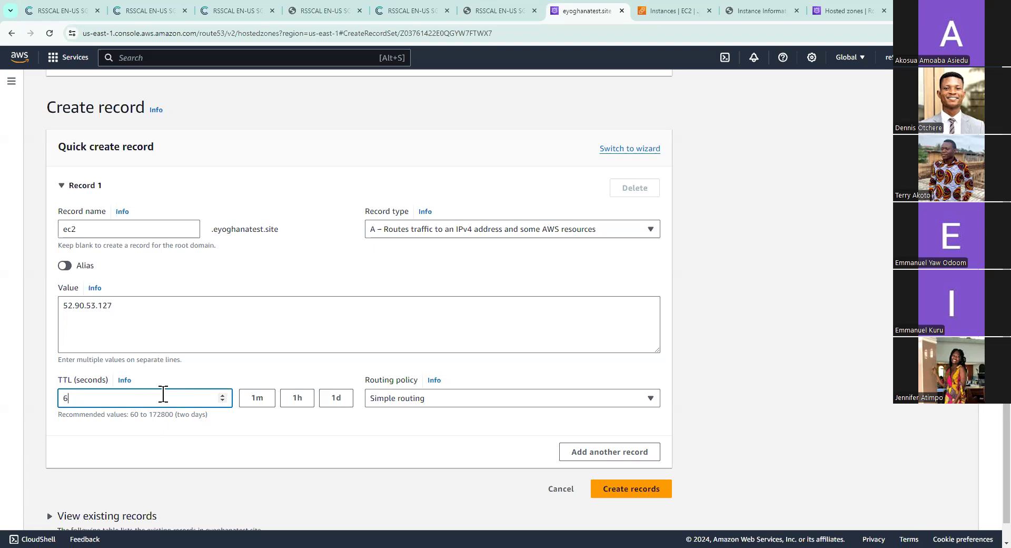
text(0)
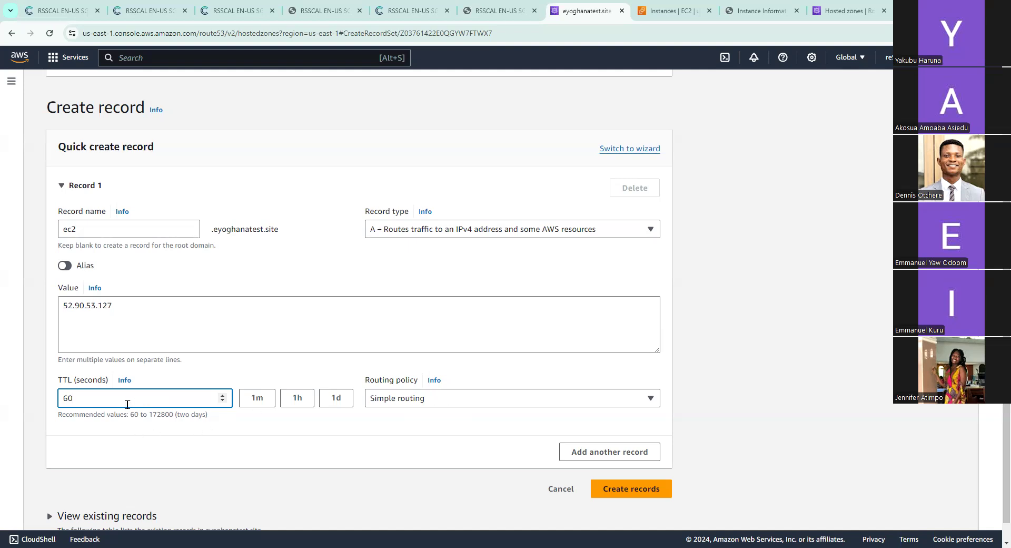
scroll(419, 439, down, 1)
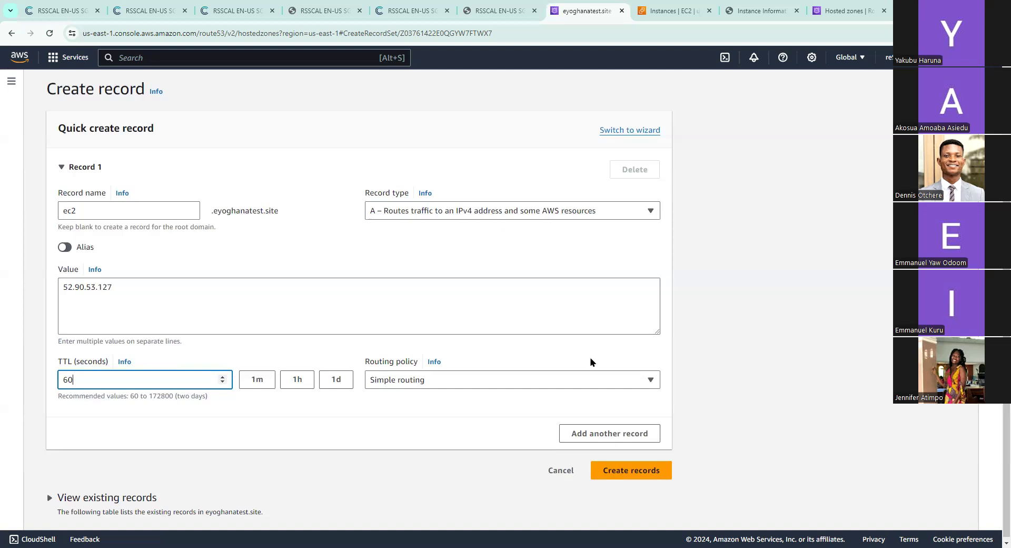
click(632, 477)
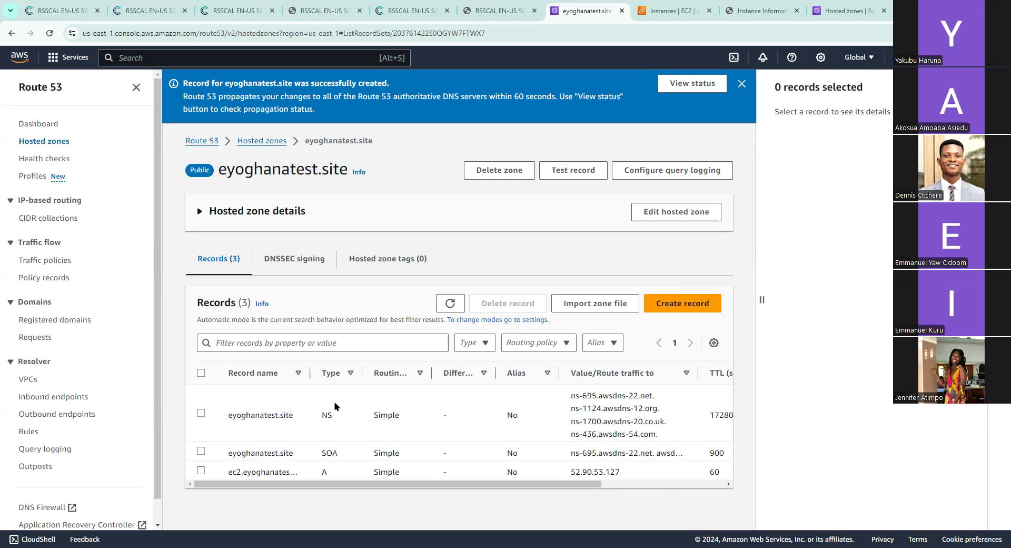
Widen the record name column and examine the details of the new ec2 A record
drag(310, 372, 385, 367)
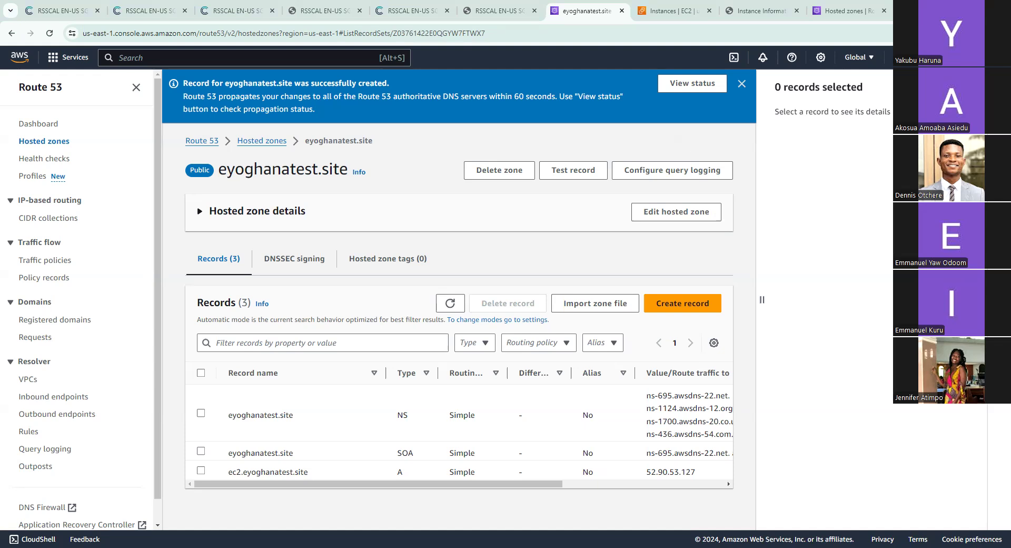
scroll(642, 451, right, 3)
scroll(642, 452, left, 4)
scroll(459, 449, right, 4)
scroll(458, 449, left, 4)
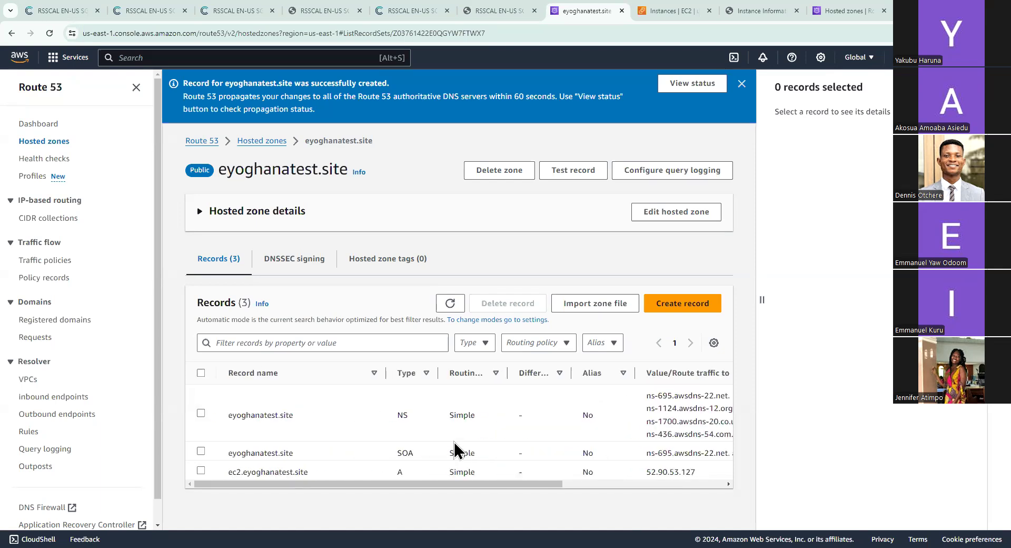
click(200, 471)
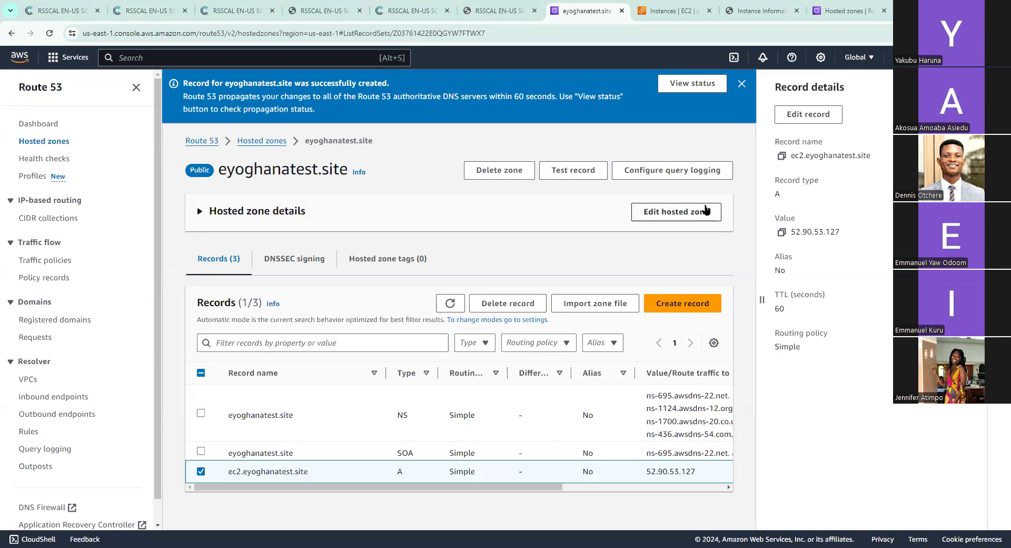
Look through the eyoghanatest.site hosted zone's edit form and return to its record list without changing anything
click(706, 209)
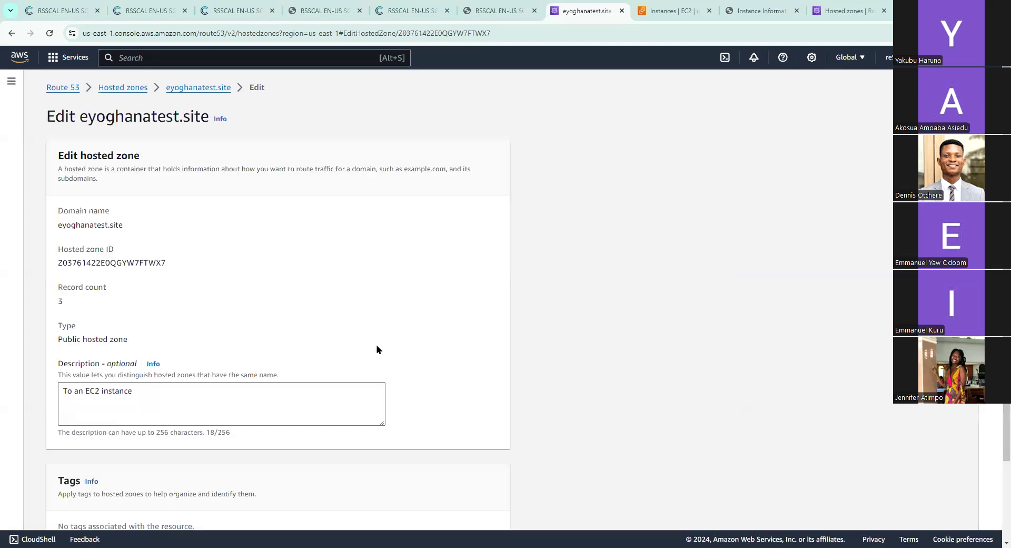
scroll(377, 349, down, 2)
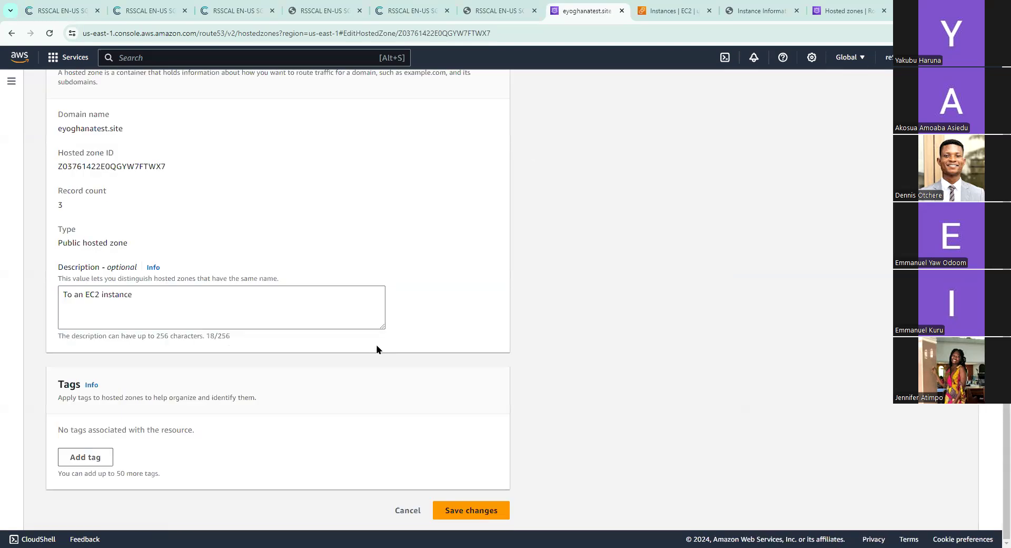
scroll(377, 349, up, 2)
drag(169, 137, 10, 30)
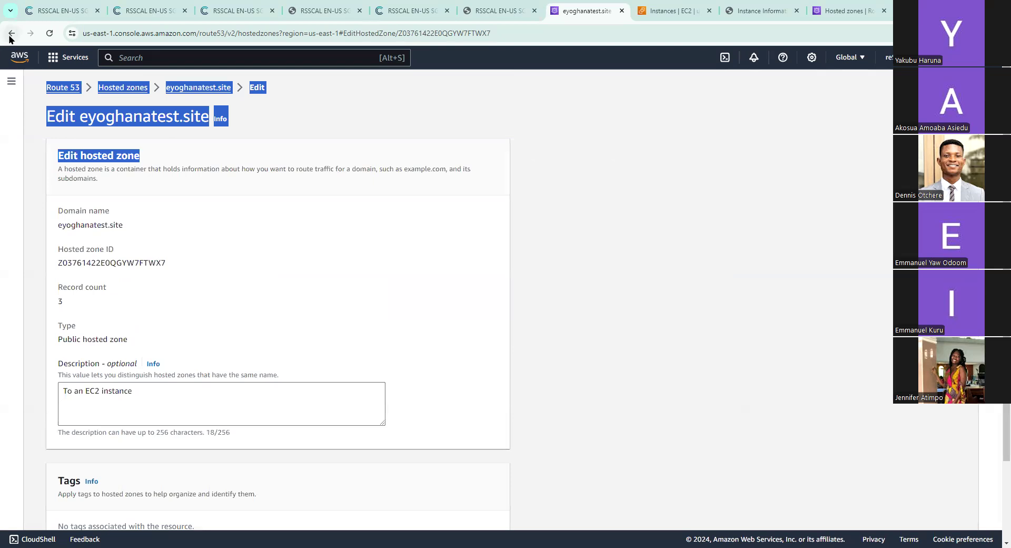
click(36, 138)
click(10, 34)
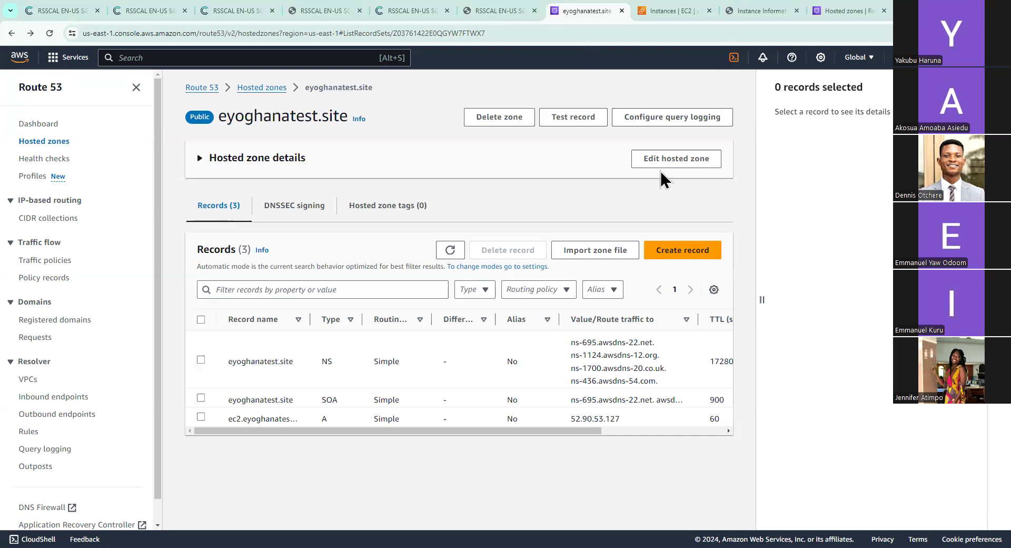
Switch to the EC2 instances page and examine the security group's inbound rules for the instance 31-05-morning
key(ctrl+Tab)
key(ctrl+Tab)
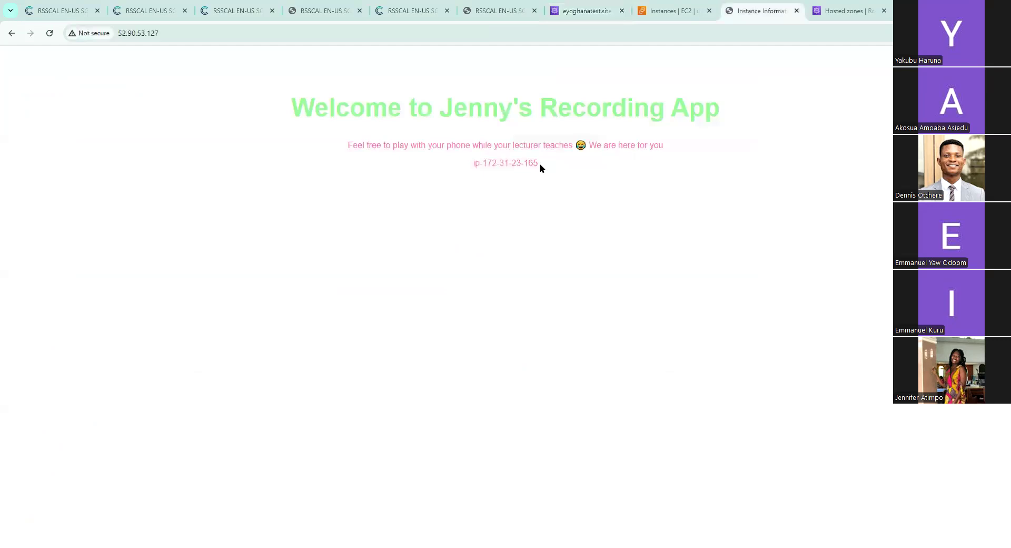
click(645, 16)
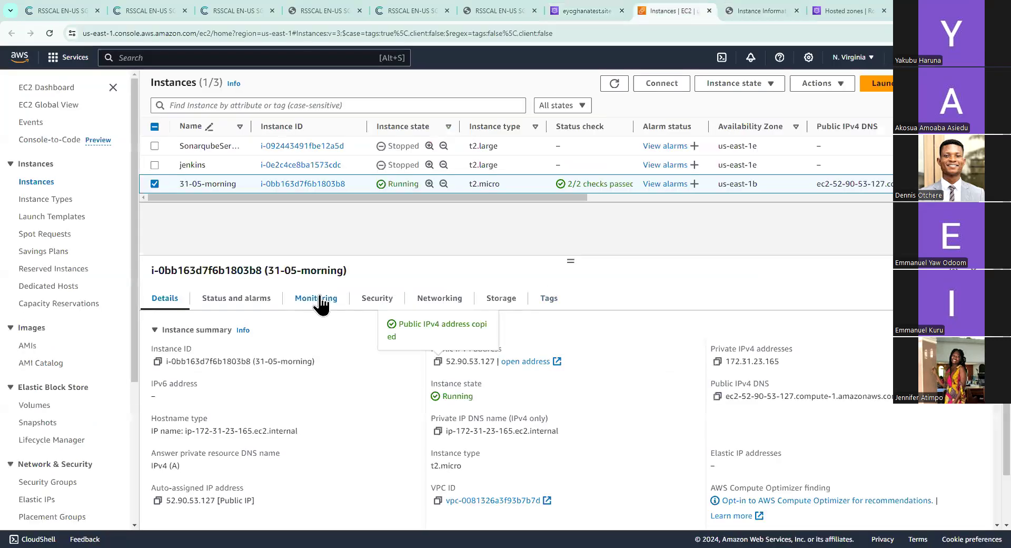
click(380, 301)
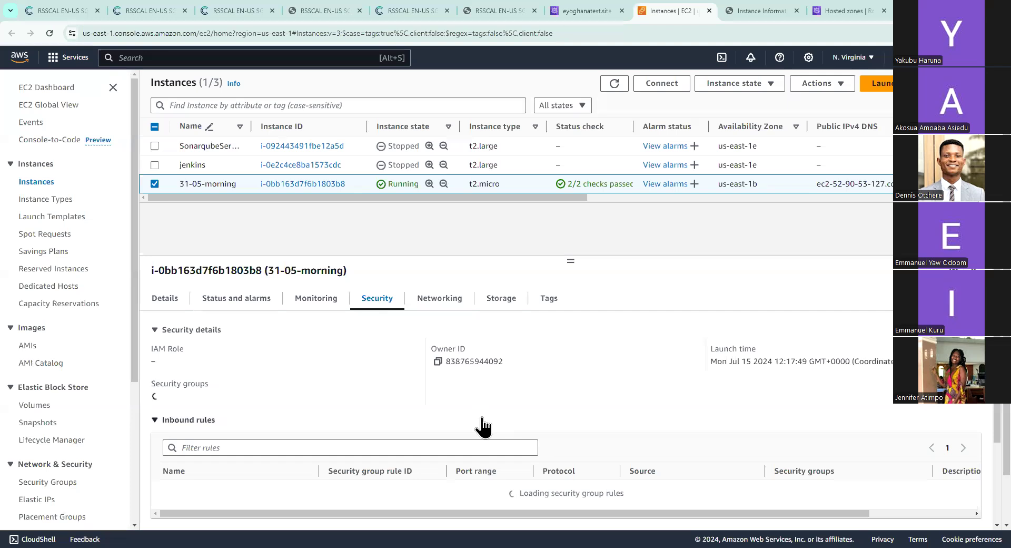
scroll(480, 426, down, 2)
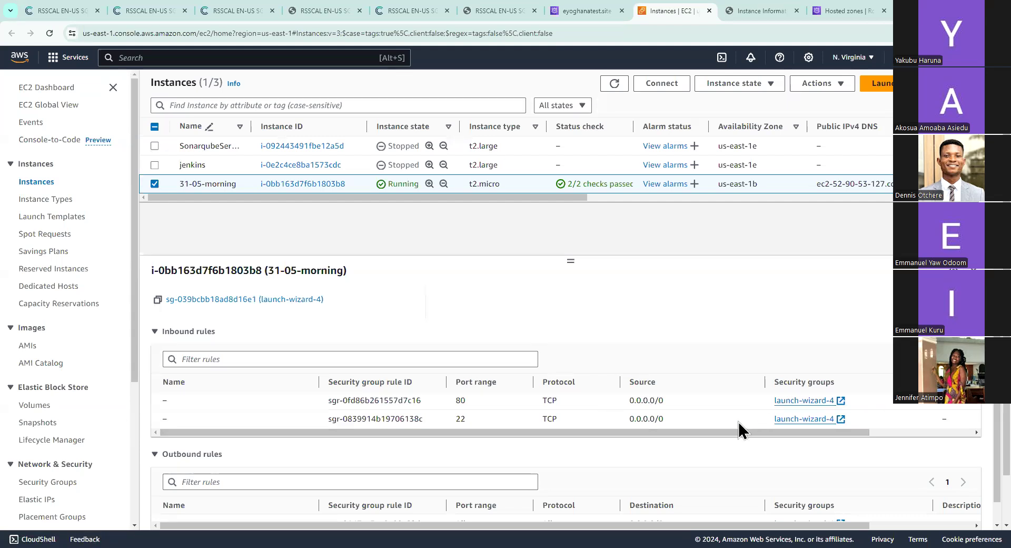
scroll(738, 426, right, 2)
scroll(739, 430, left, 2)
Add an inbound HTTPS rule with source 0.0.0.0/0 to the launch-wizard-4 security group and save the rules
click(265, 300)
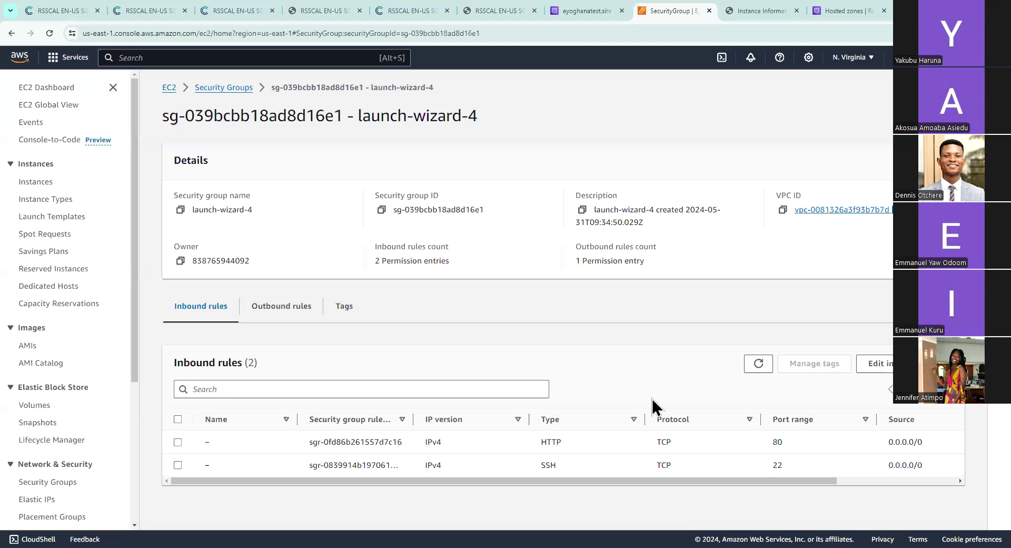
click(874, 364)
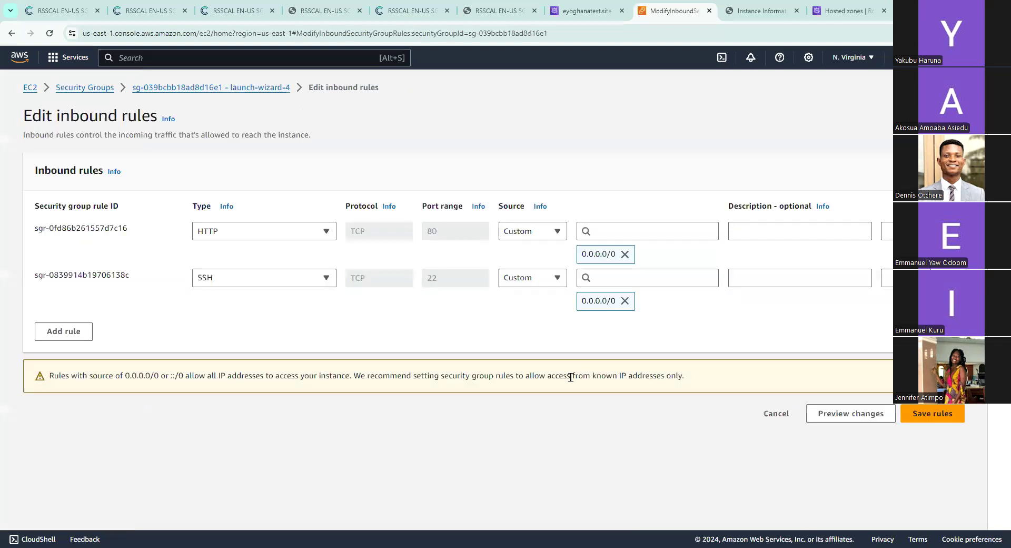
click(77, 336)
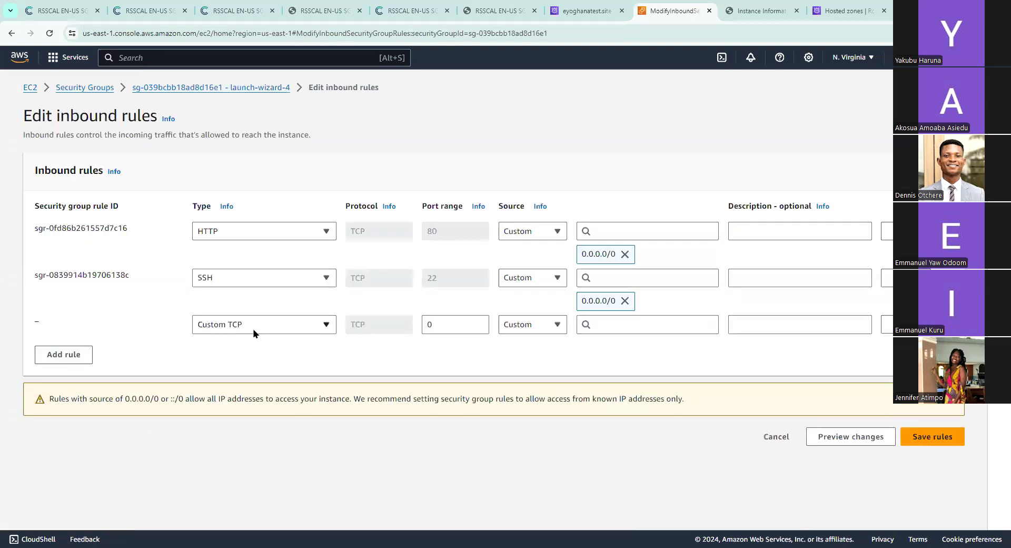
click(254, 331)
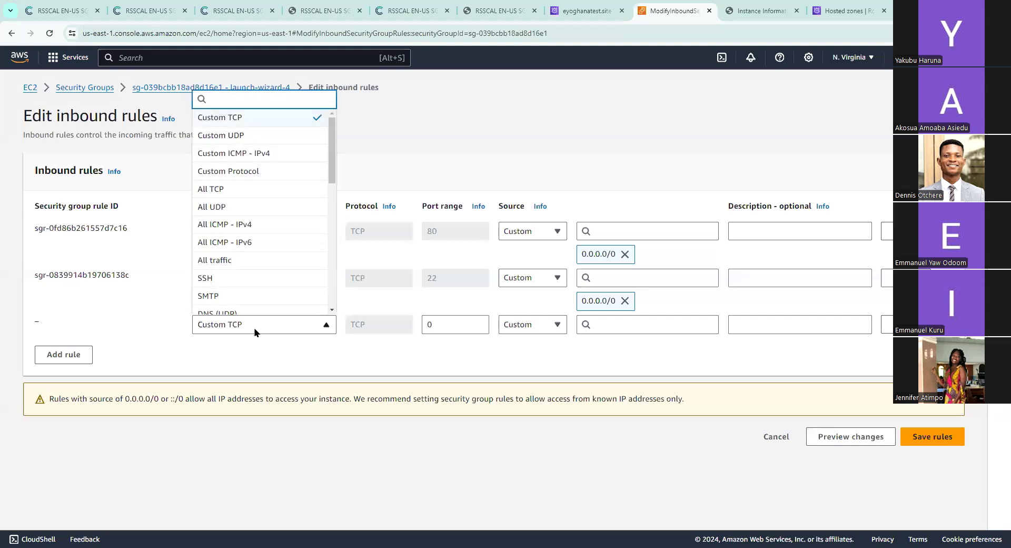
text(htt)
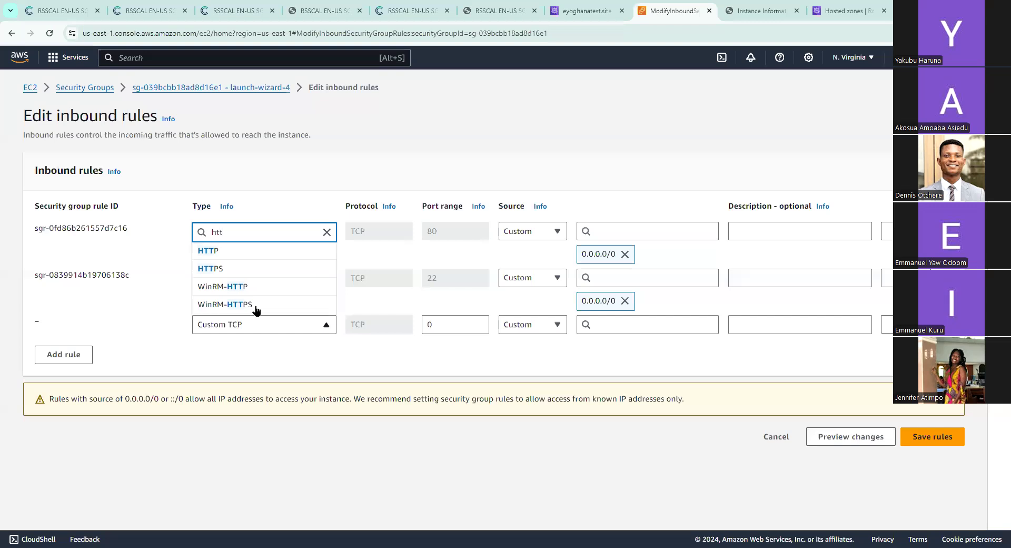
click(257, 278)
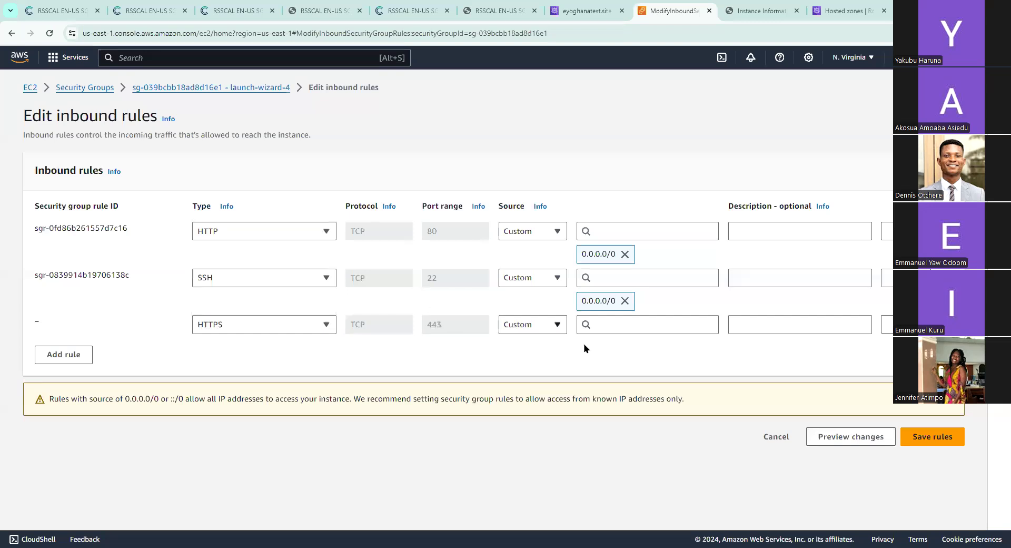
click(602, 323)
click(611, 365)
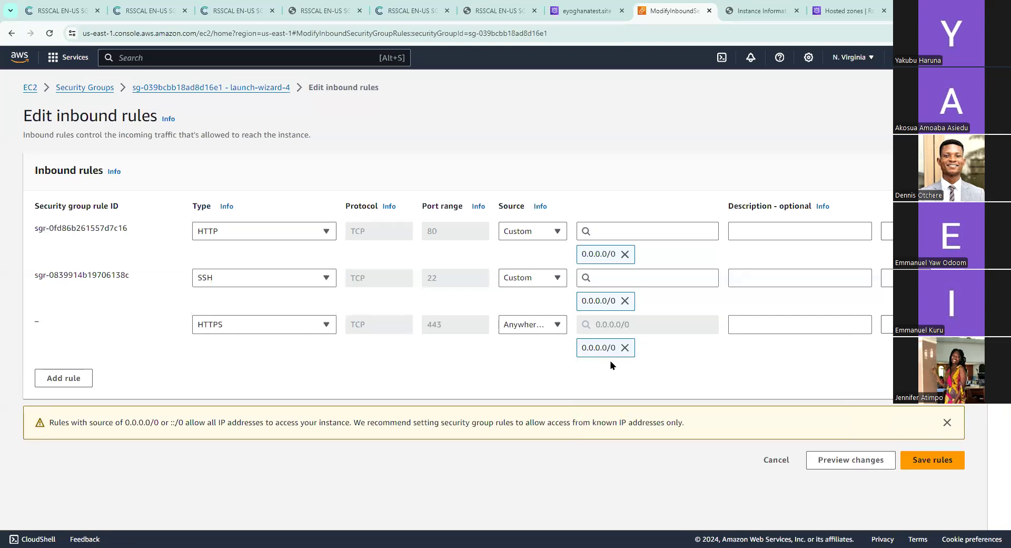
click(916, 463)
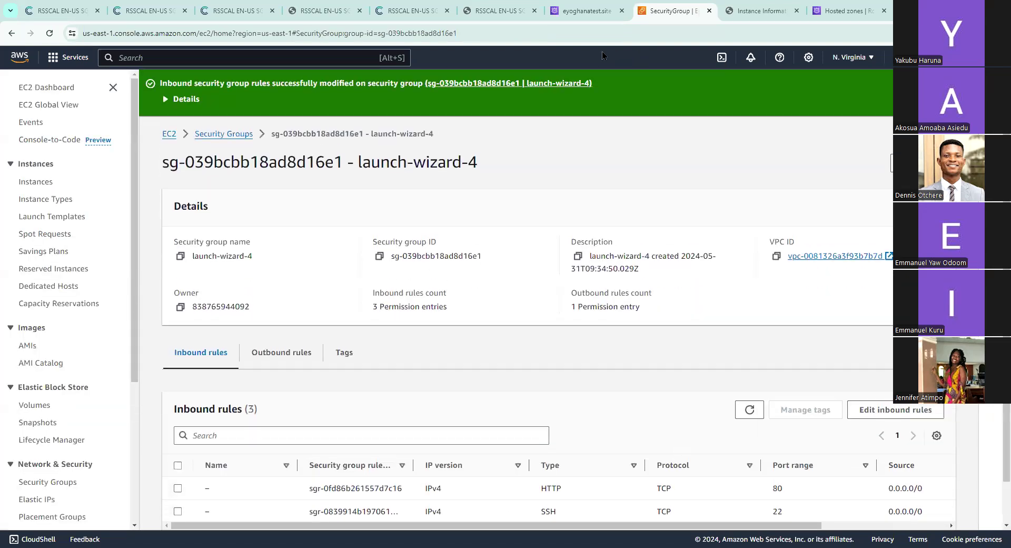
Return to the eyoghanatest.site hosted zone and start a new record named test with type NS – Name servers for a hosted zone
click(585, 10)
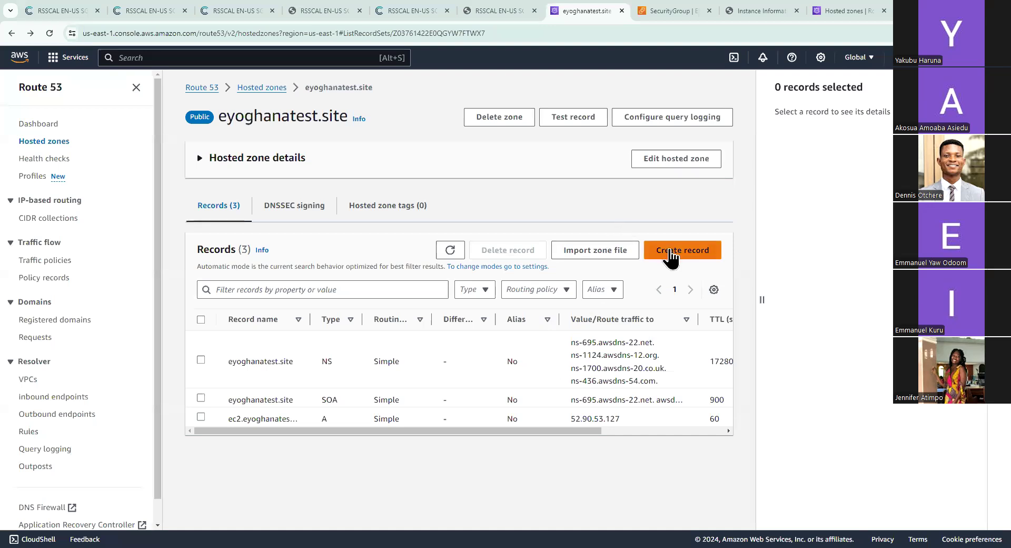
click(670, 253)
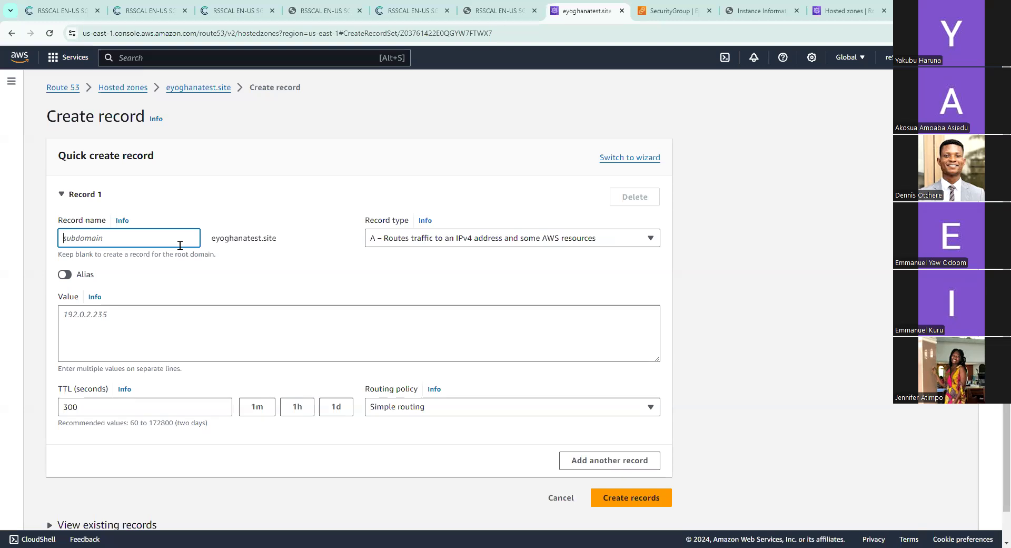
text(test)
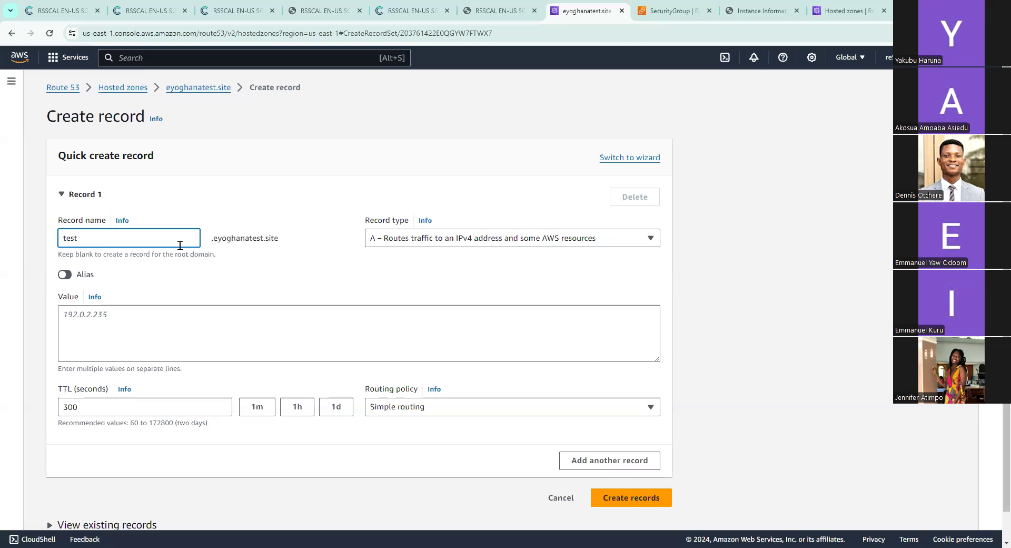
click(525, 243)
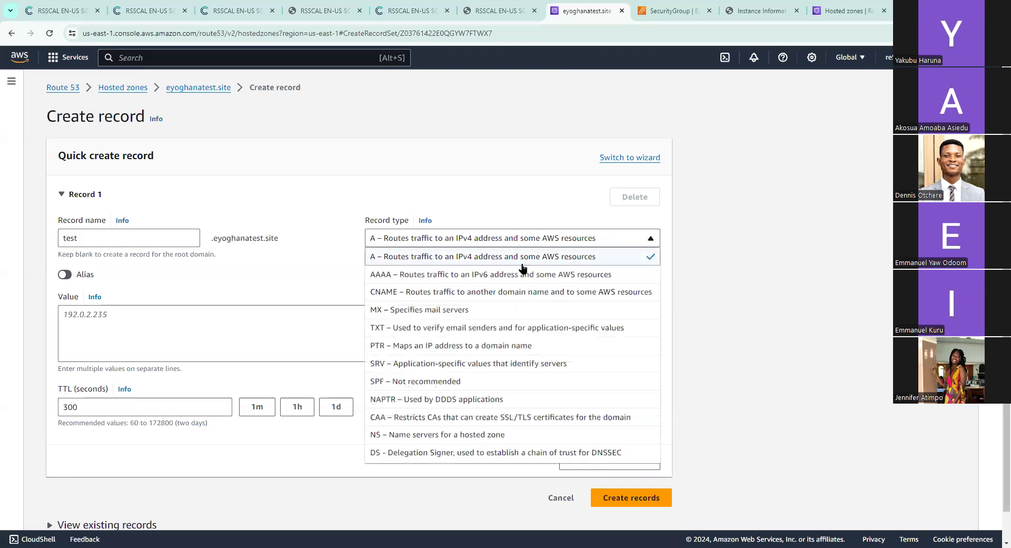
scroll(525, 351, down, 1)
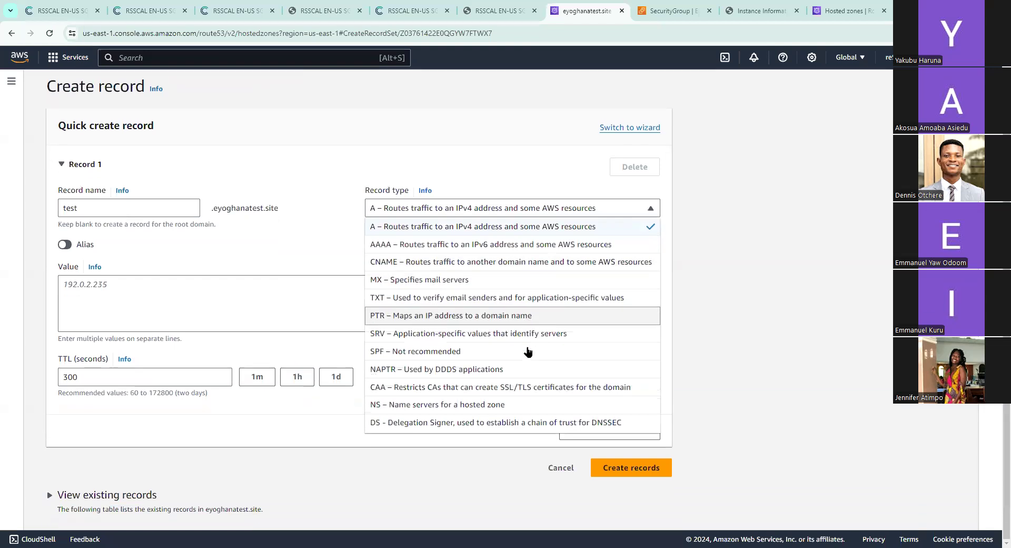
click(483, 404)
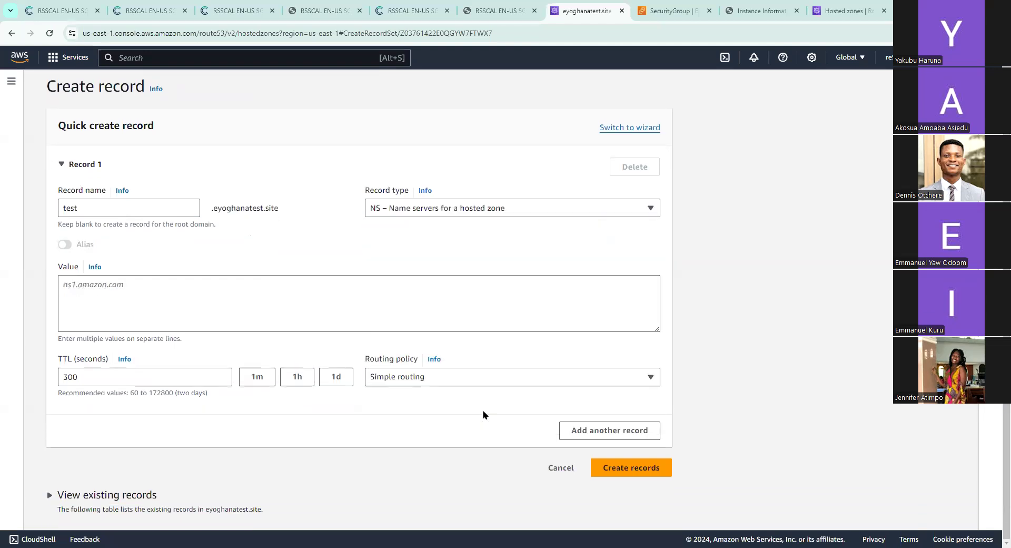
click(300, 298)
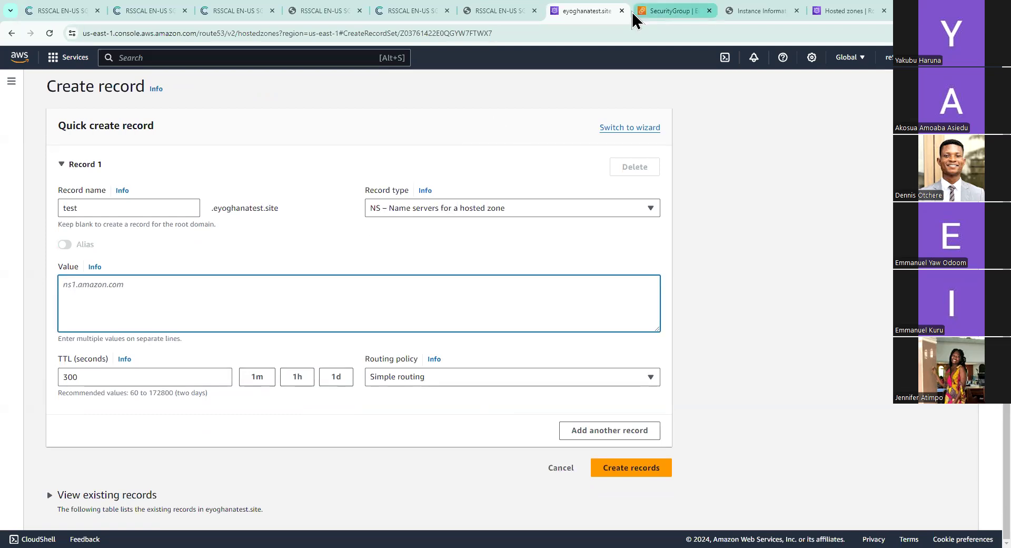
Copy the public IPv4 DNS name of the running instance 31-05-morning and return to the test record form
click(669, 10)
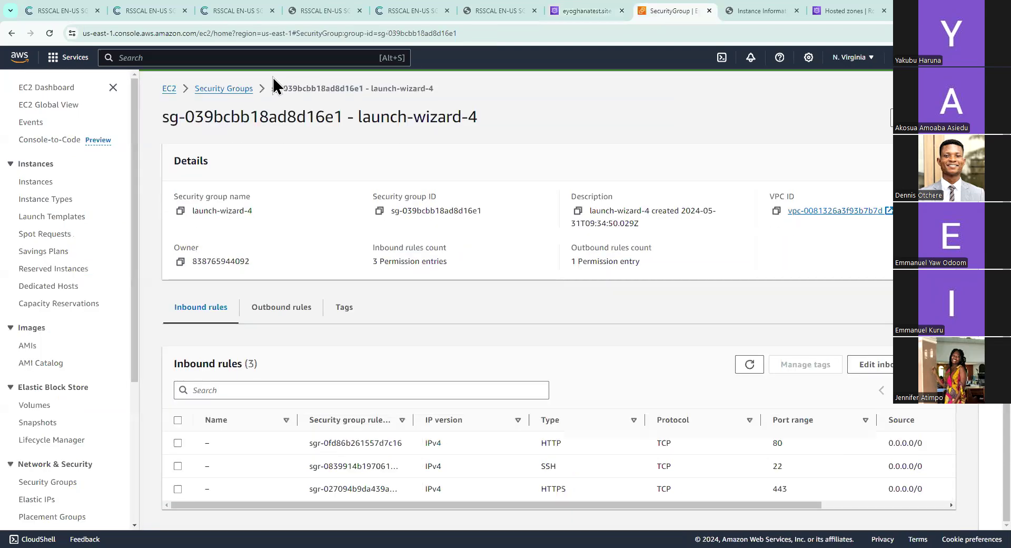
click(169, 88)
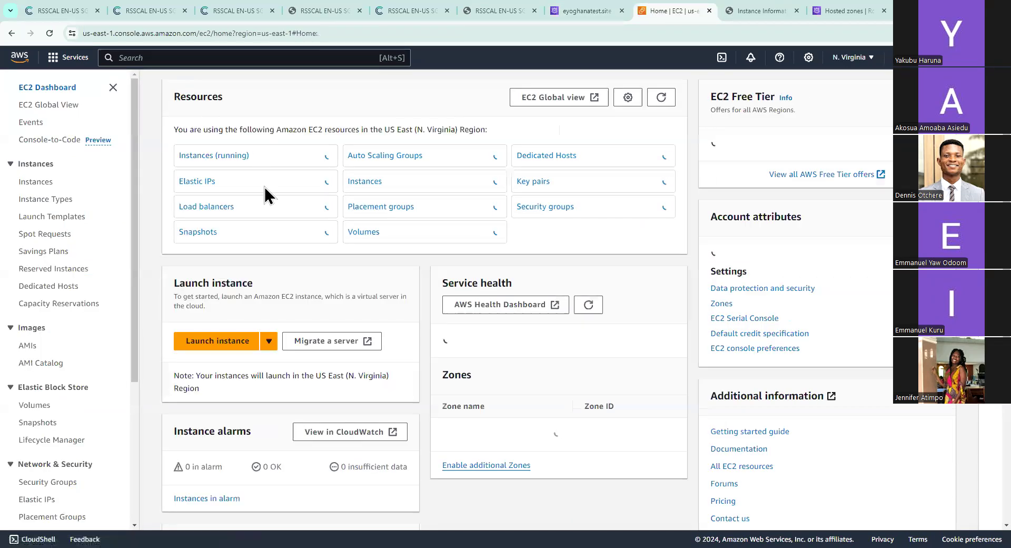
click(213, 157)
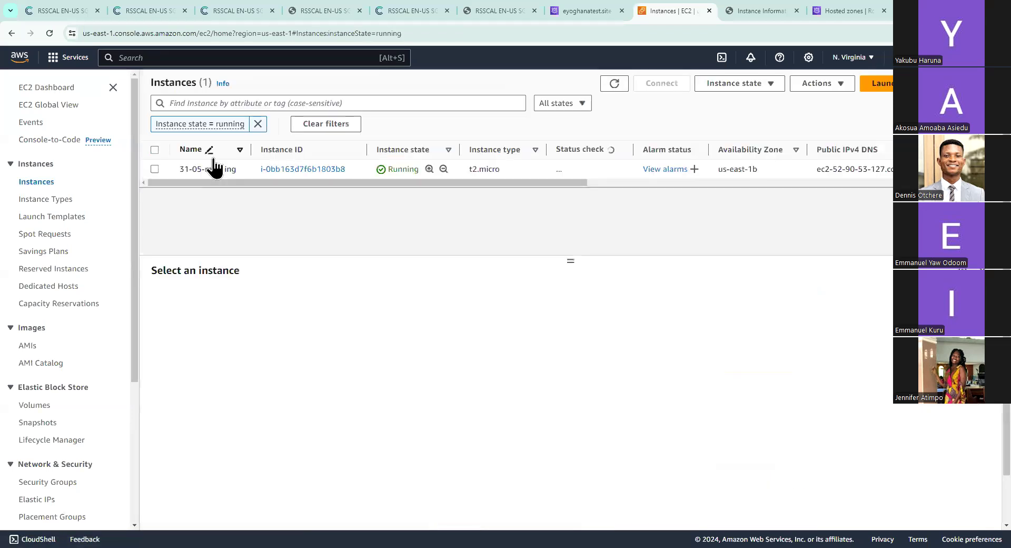
click(155, 168)
click(717, 396)
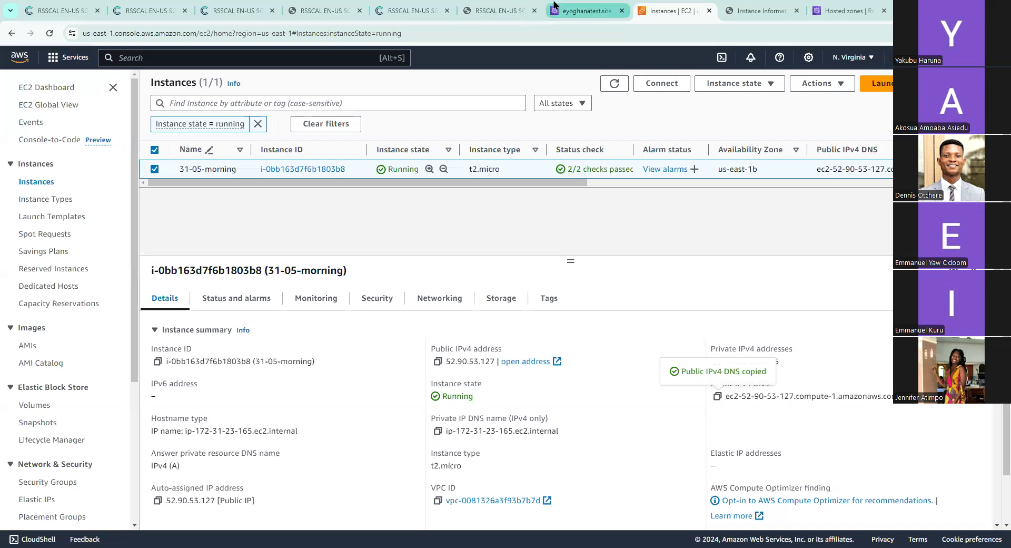
click(554, 6)
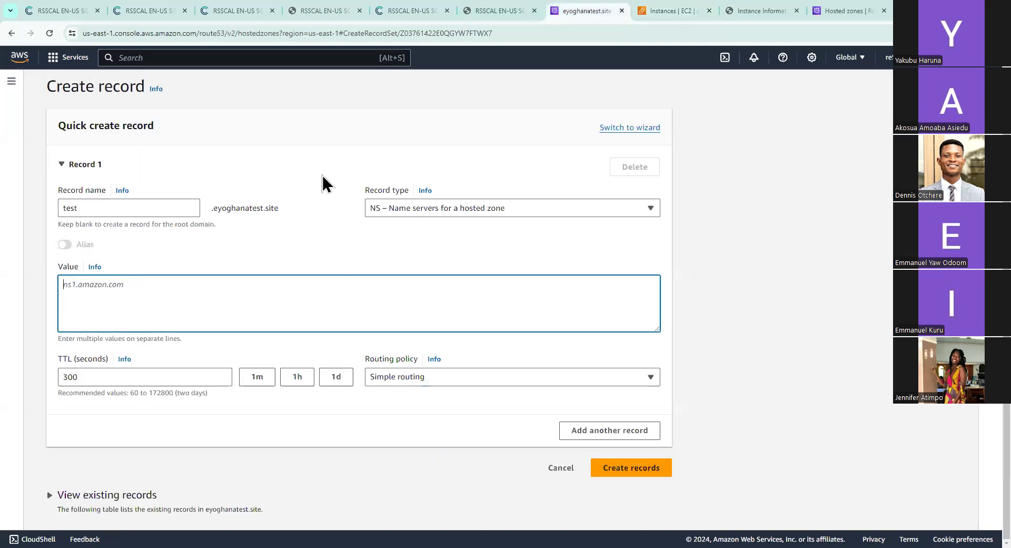
Set the test record's value to ec2-52-90-53-127.compute-1.amazonaws.com with a TTL of 60 seconds and create the record
right_click(210, 279)
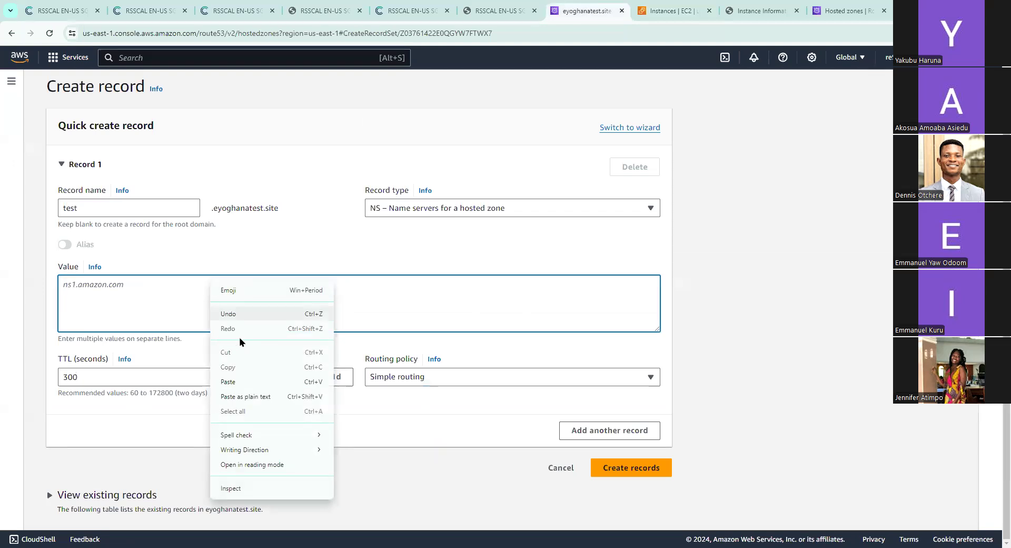
click(267, 383)
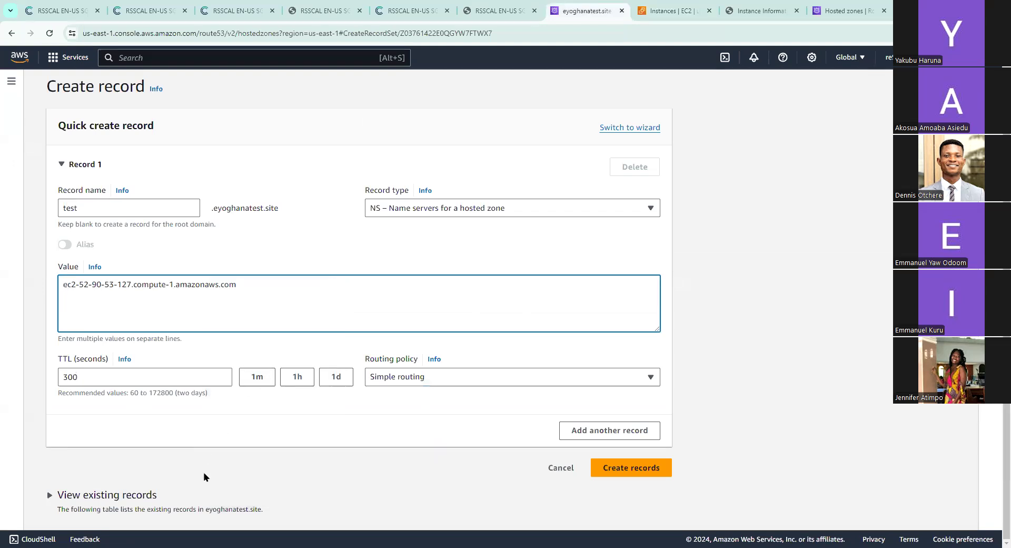
click(182, 380)
key(ctrl+a)
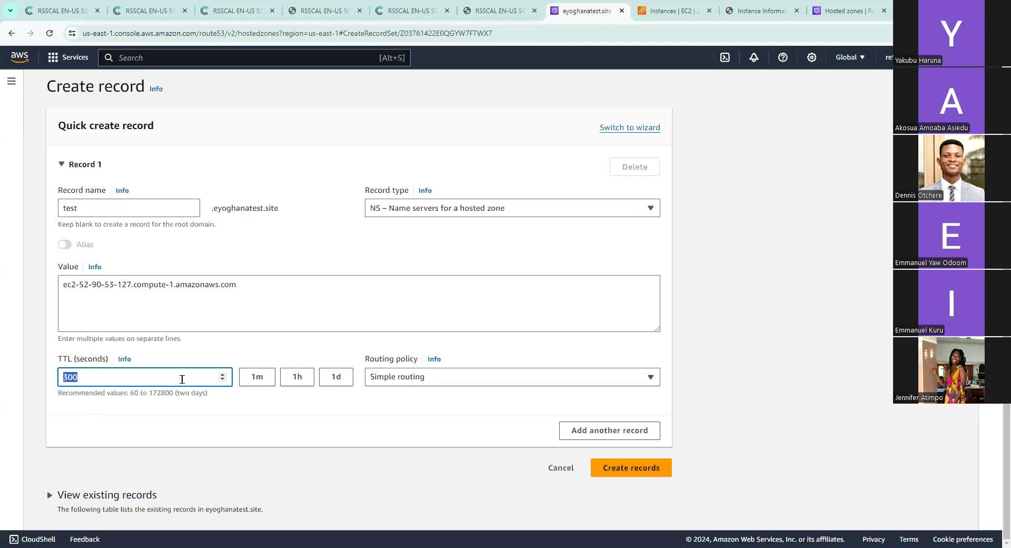
text(60)
click(616, 467)
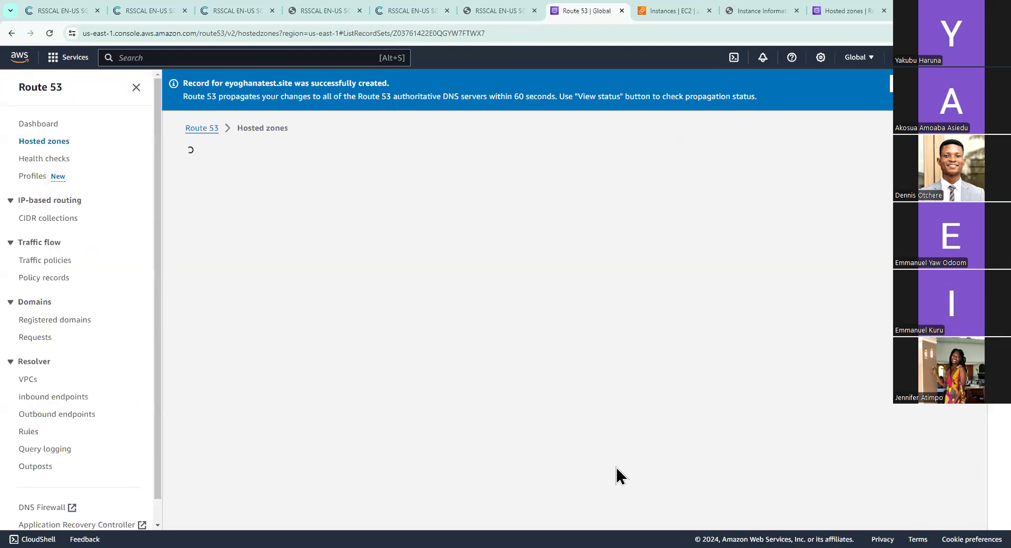
Widen the Record name column in the eyoghanatest.site records table and examine each record's name, type, value and TTL
scroll(551, 407, down, 1)
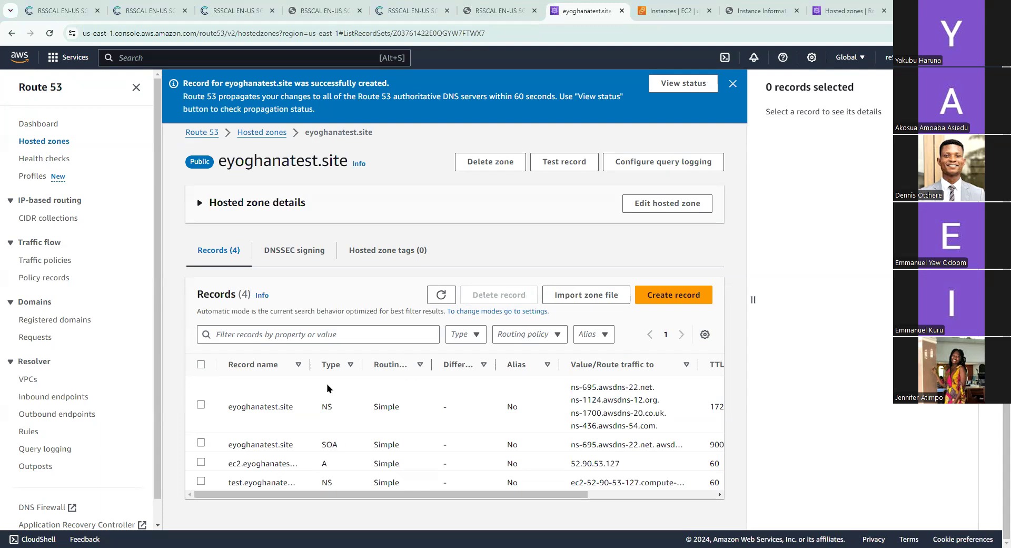
drag(309, 364, 422, 363)
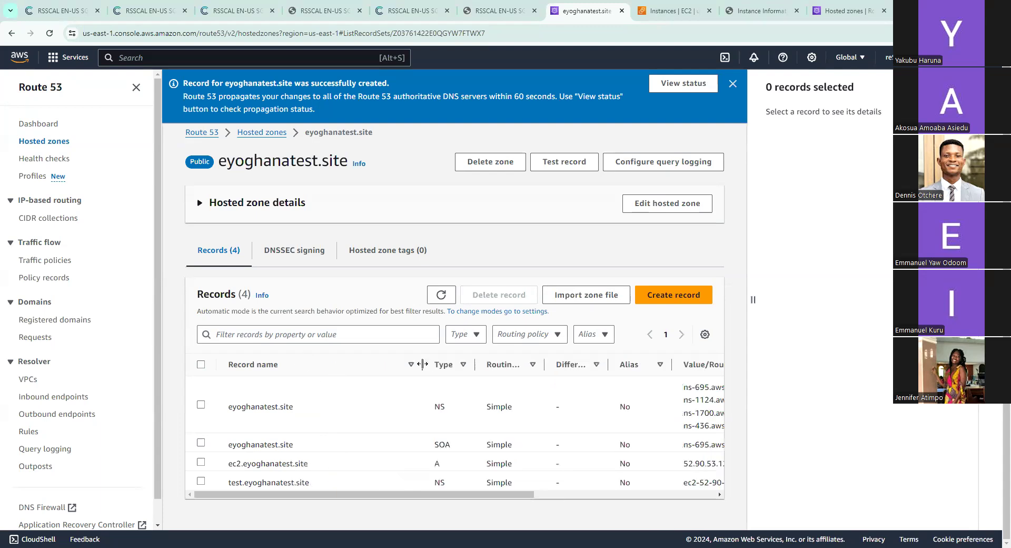
scroll(517, 432, right, 5)
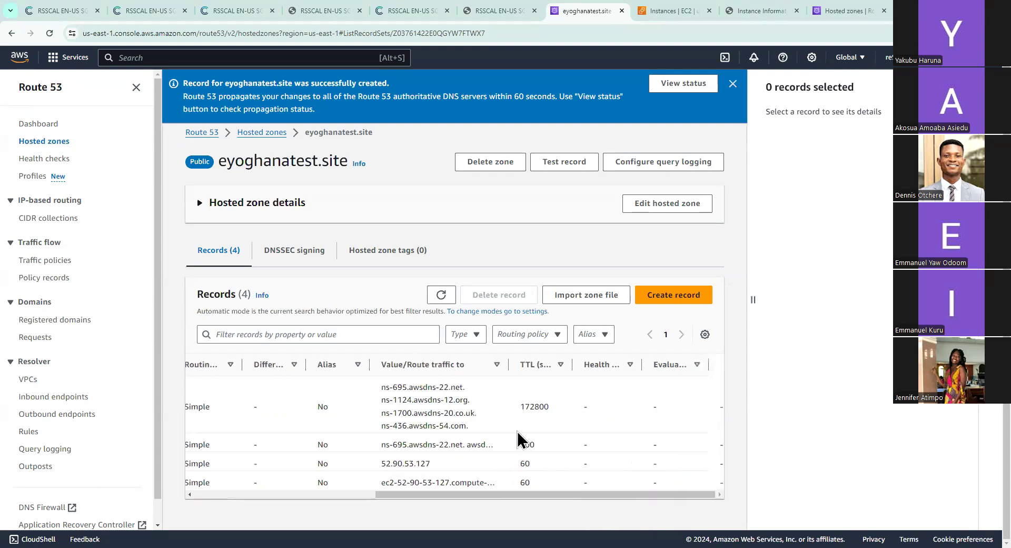
scroll(519, 437, left, 5)
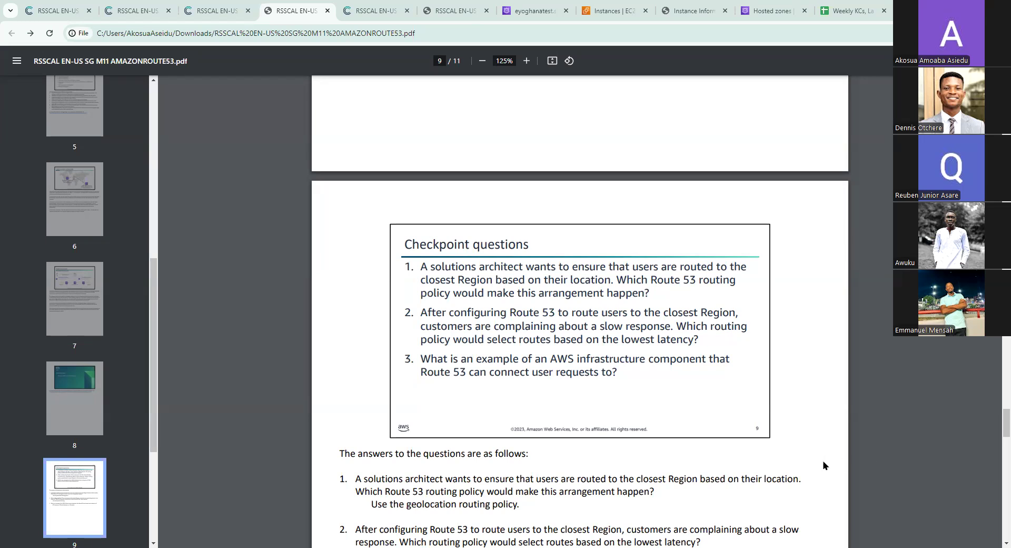
Review the checkpoint questions with their answers and the Key ideas slide in RSSCAL EN-US SG M11 AMAZONROUTE53.pdf
scroll(824, 465, down, 2)
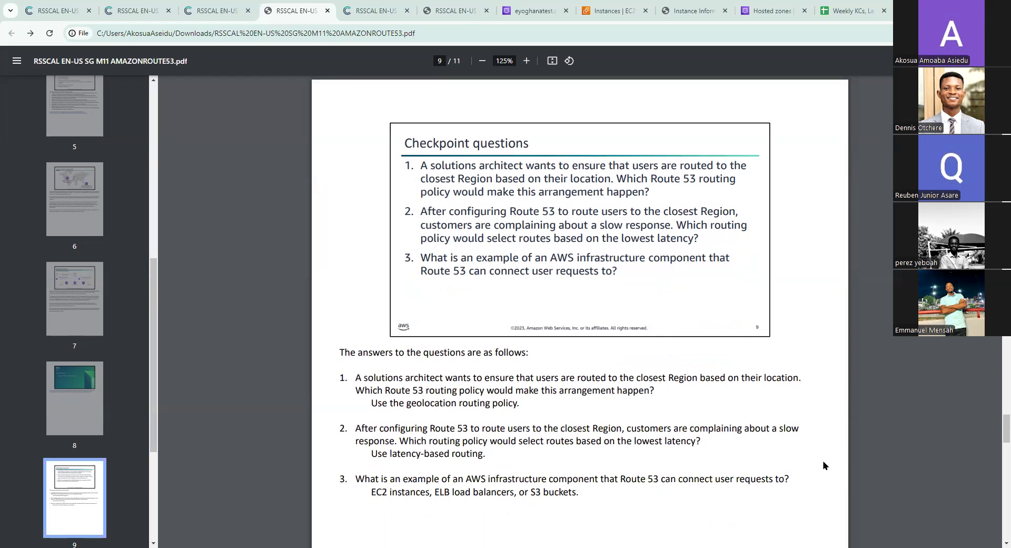
scroll(825, 465, down, 10)
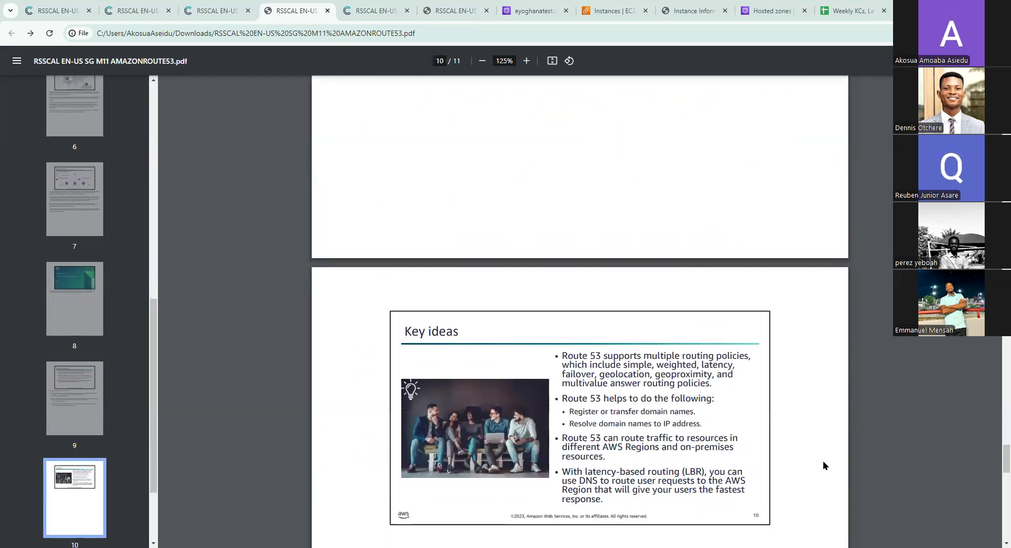
scroll(824, 465, down, 3)
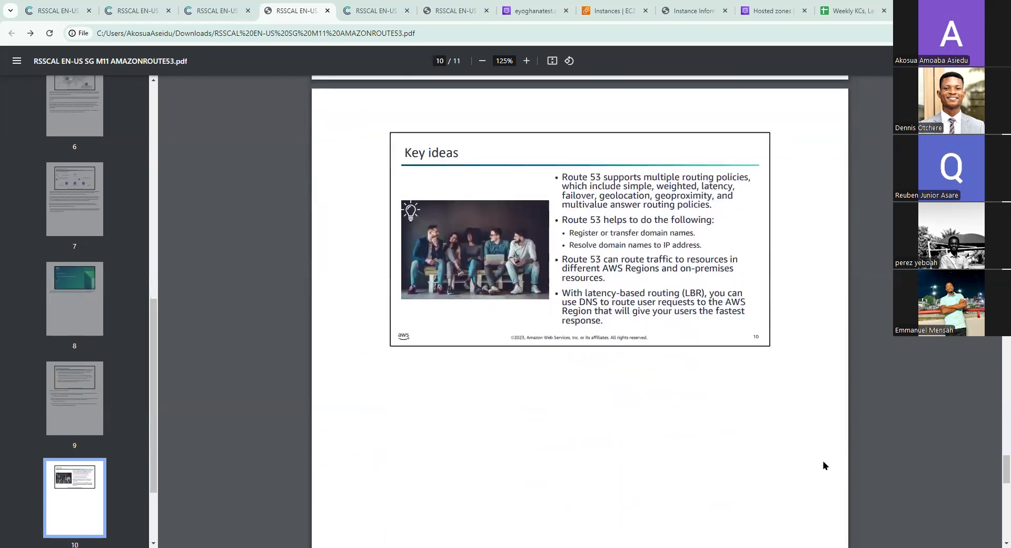